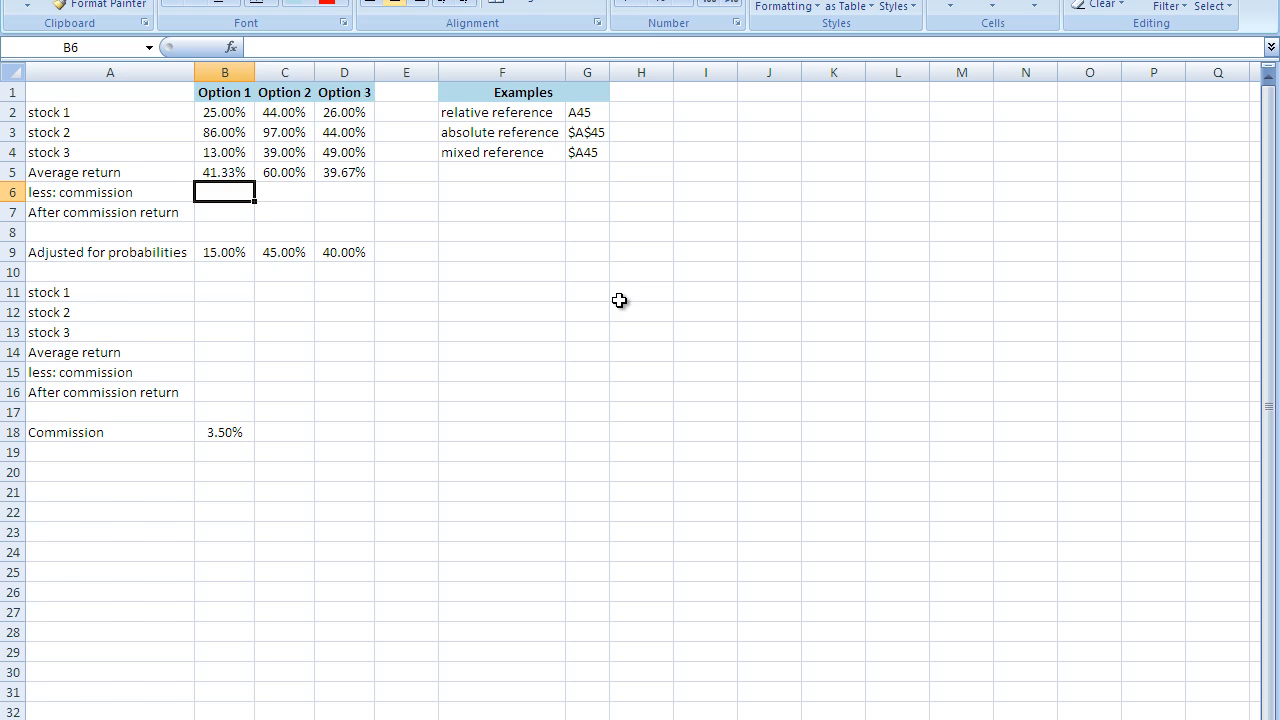
Step: Examine the relative, absolute and mixed reference examples in F2:G4
drag(505, 116, 585, 153)
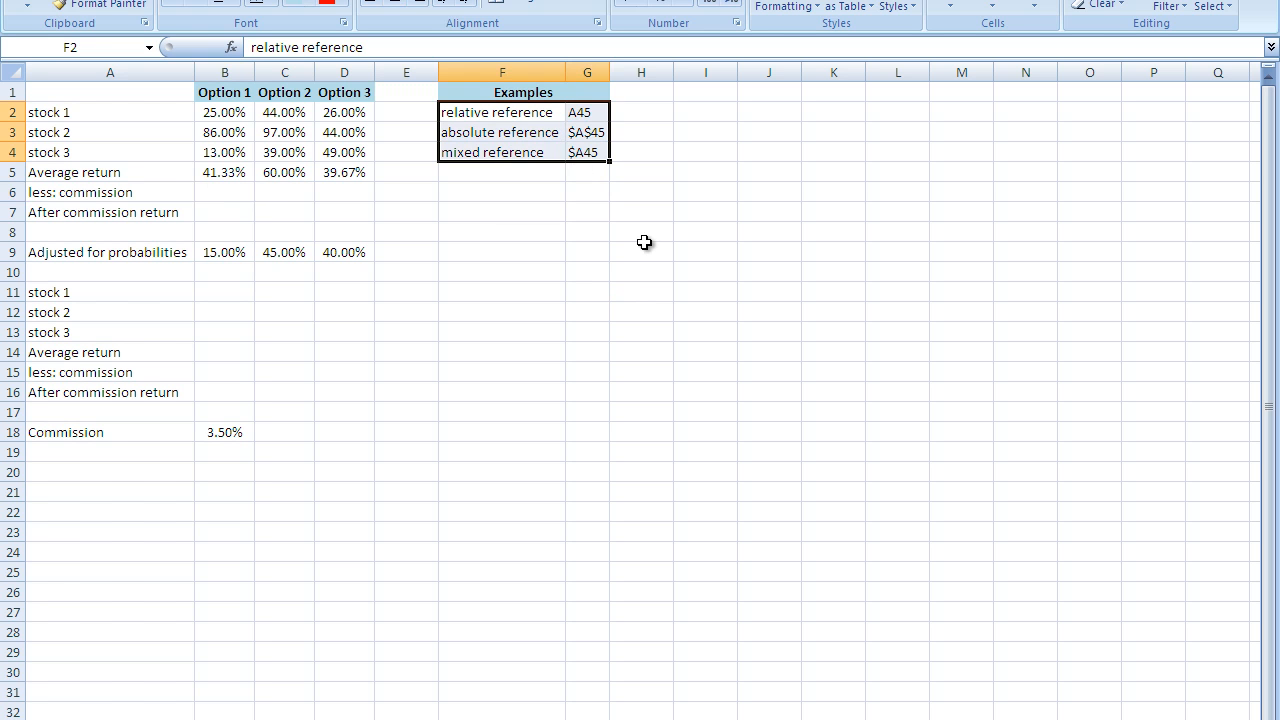
click(644, 246)
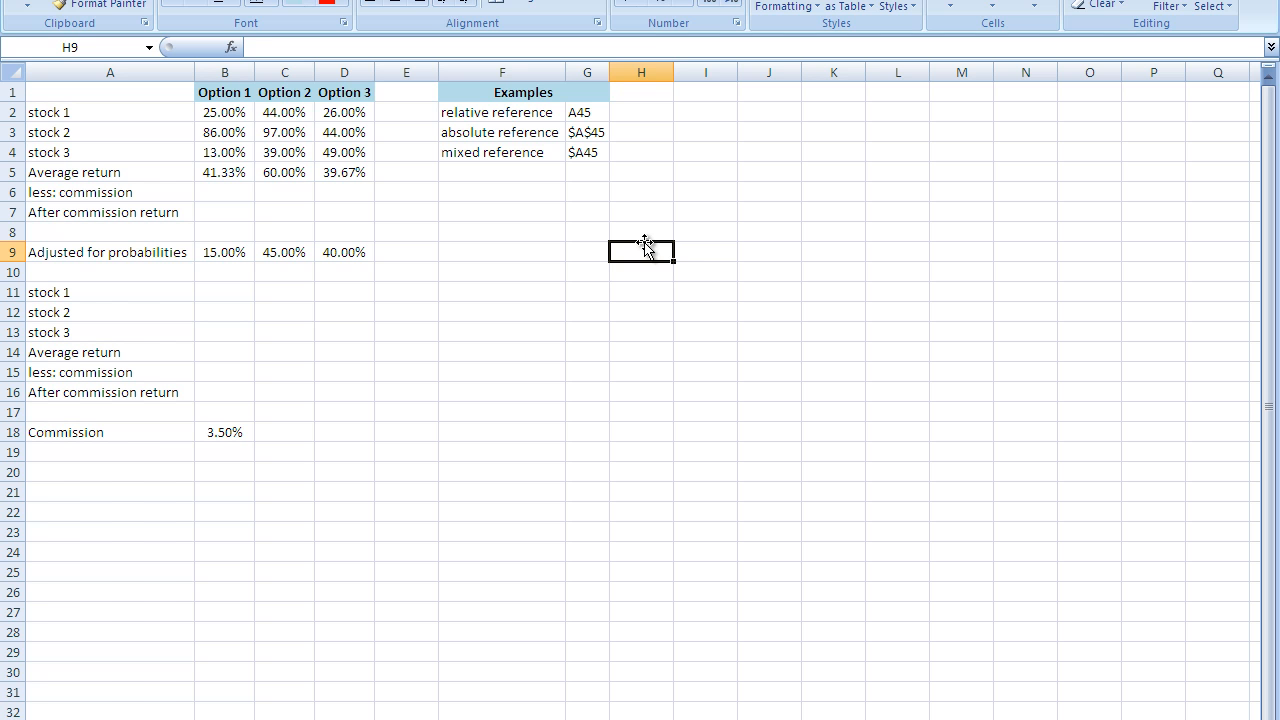
click(592, 114)
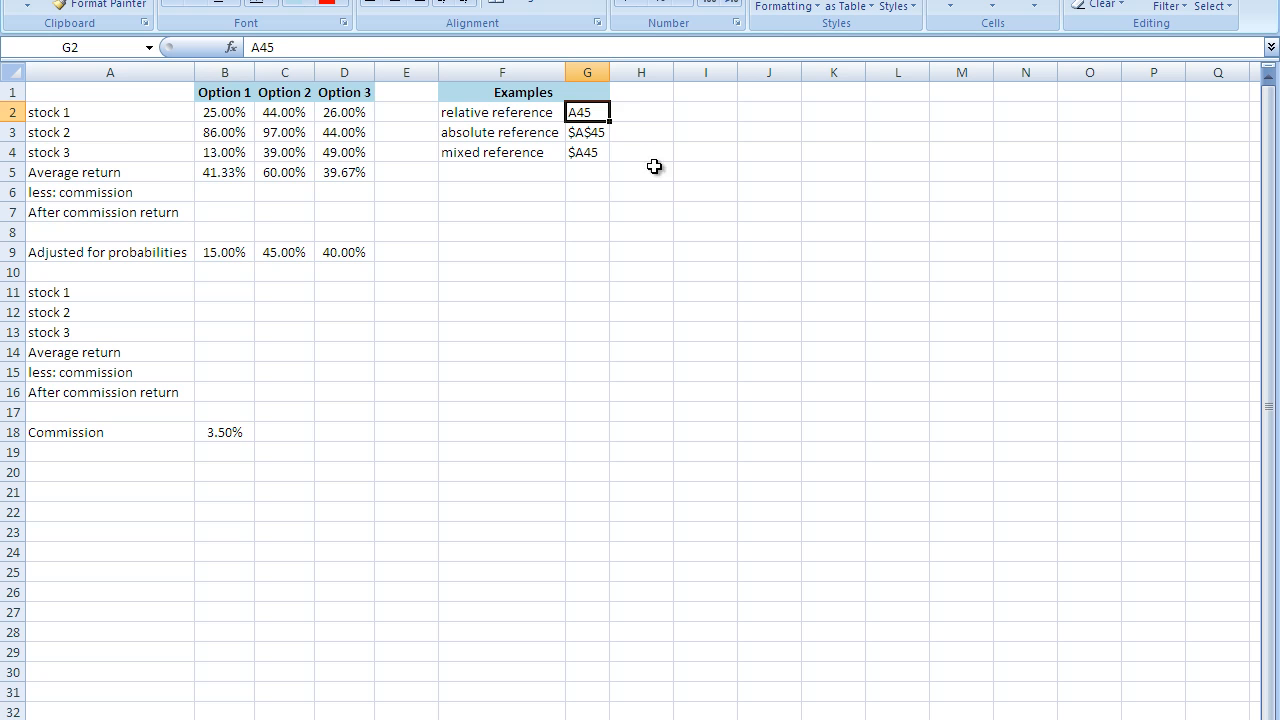
click(592, 135)
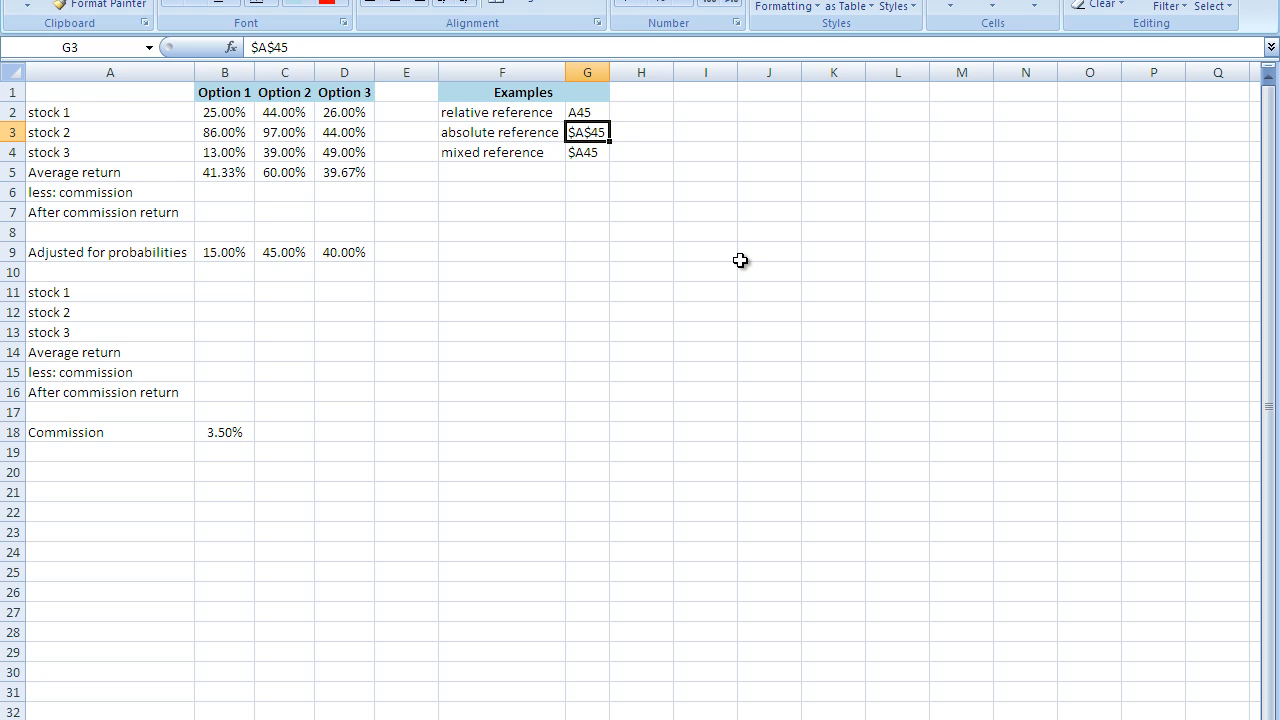
click(588, 152)
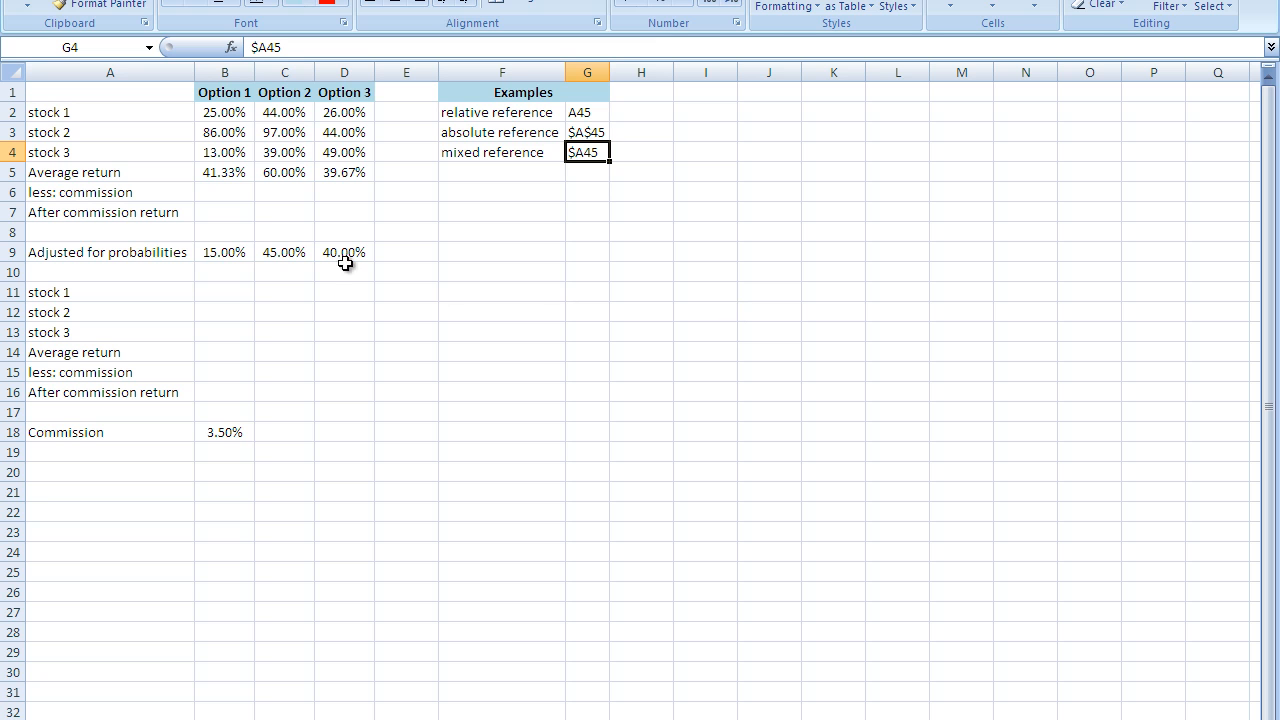
Step: Enter =$B$18 in B6 so Option 1's commission uses an absolute reference to the Commission rate
click(218, 194)
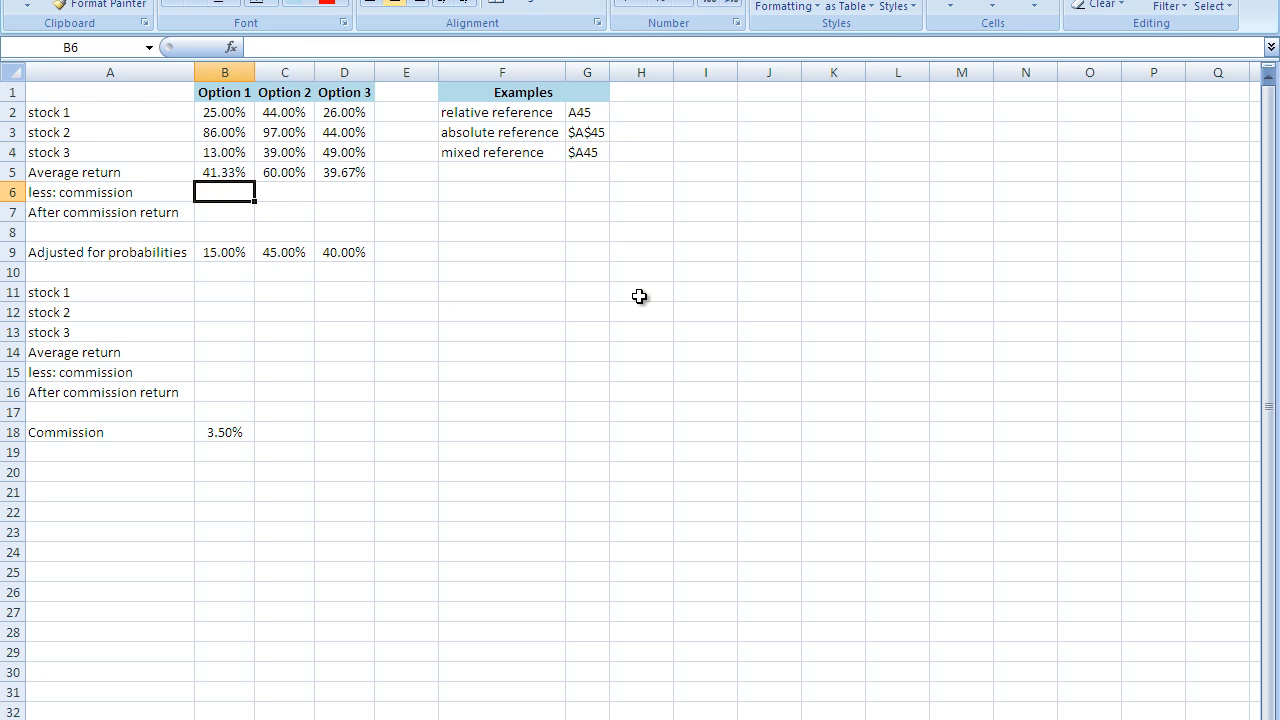
text(=)
key(Down)
key(Down)
key(Down)
key(Down)
key(Down)
key(Down)
key(Down)
key(Down)
key(Down)
key(Down)
key(Down)
key(Down)
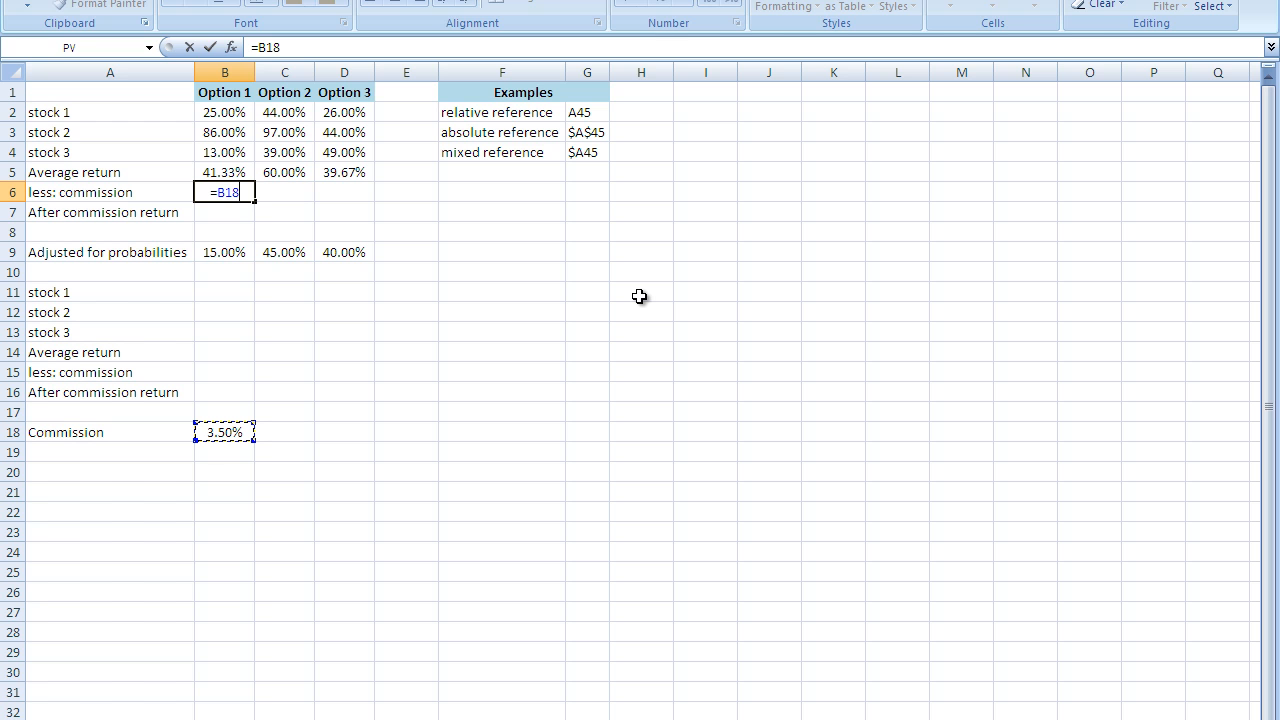
key(F4)
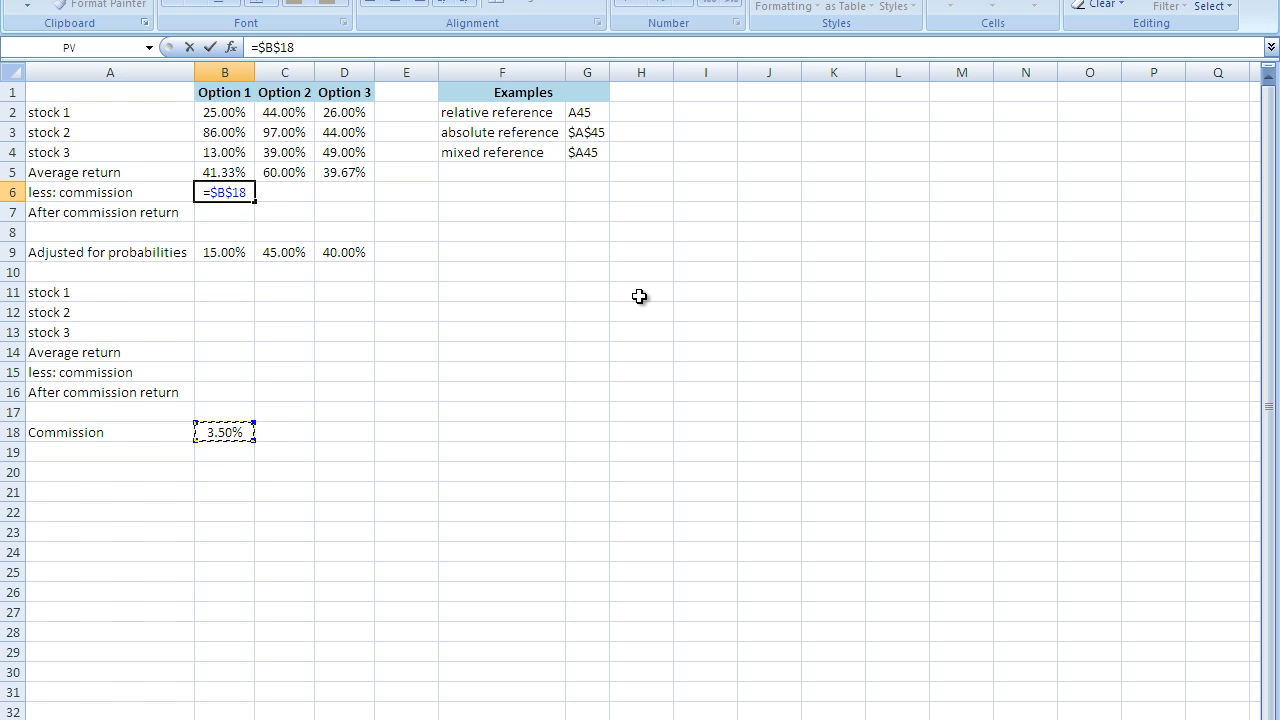
key(Return)
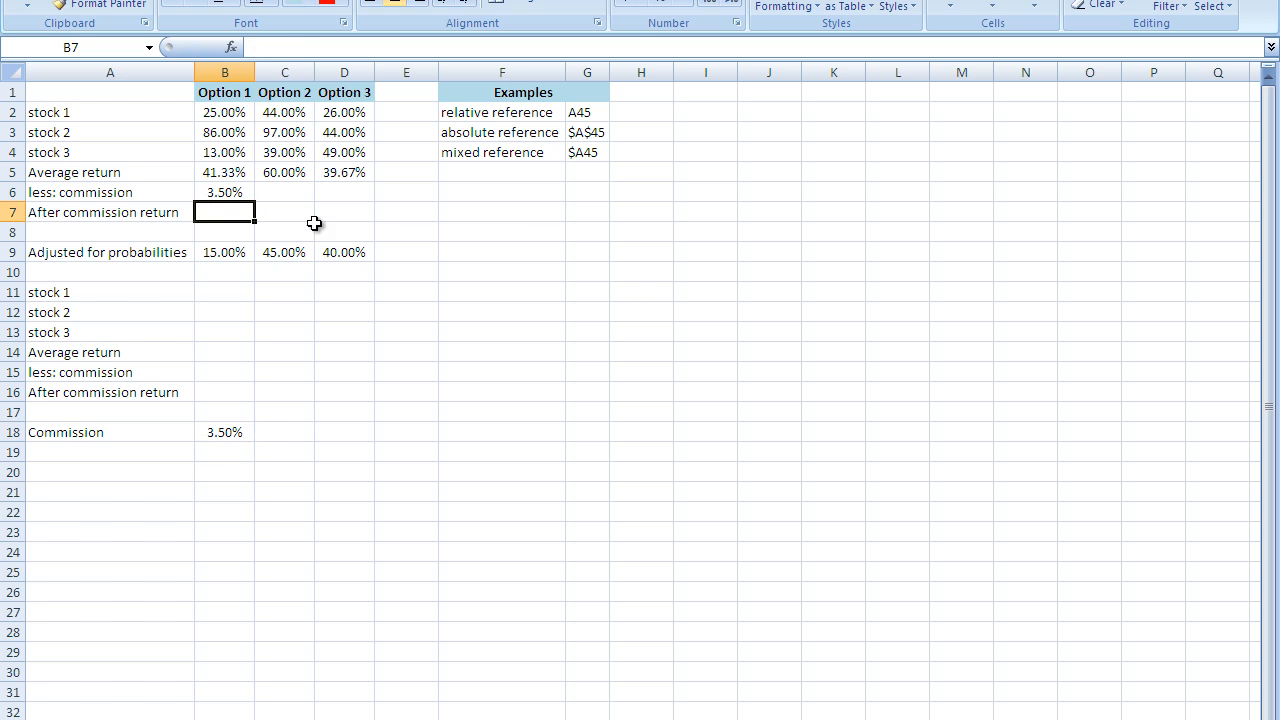
Step: Fill the commission formula in B6 across to D6 and check the copied references
click(231, 192)
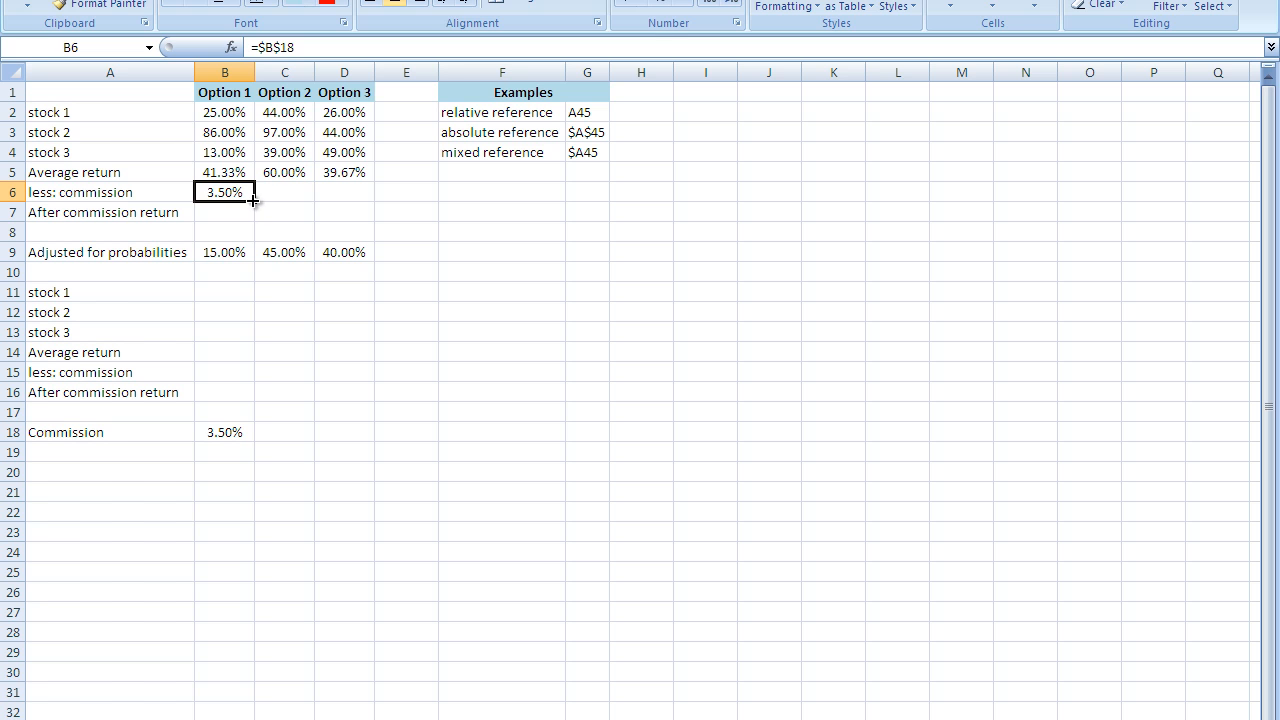
drag(255, 201, 351, 195)
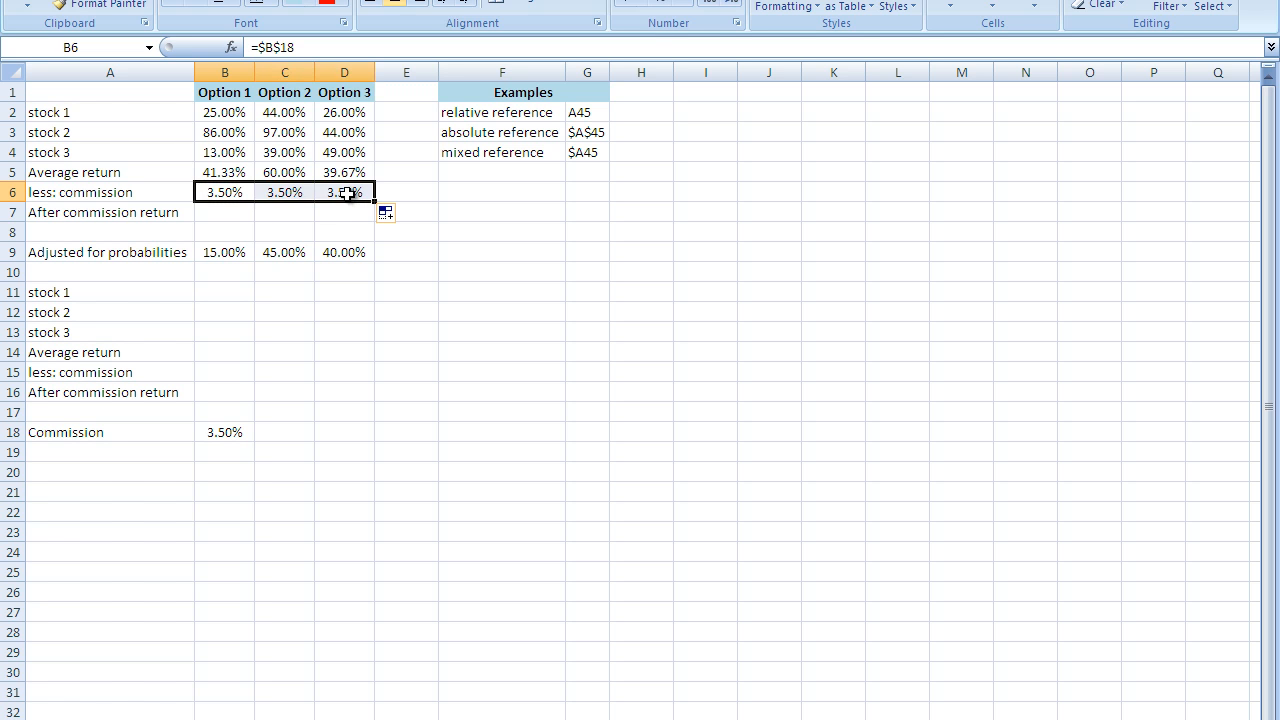
click(346, 193)
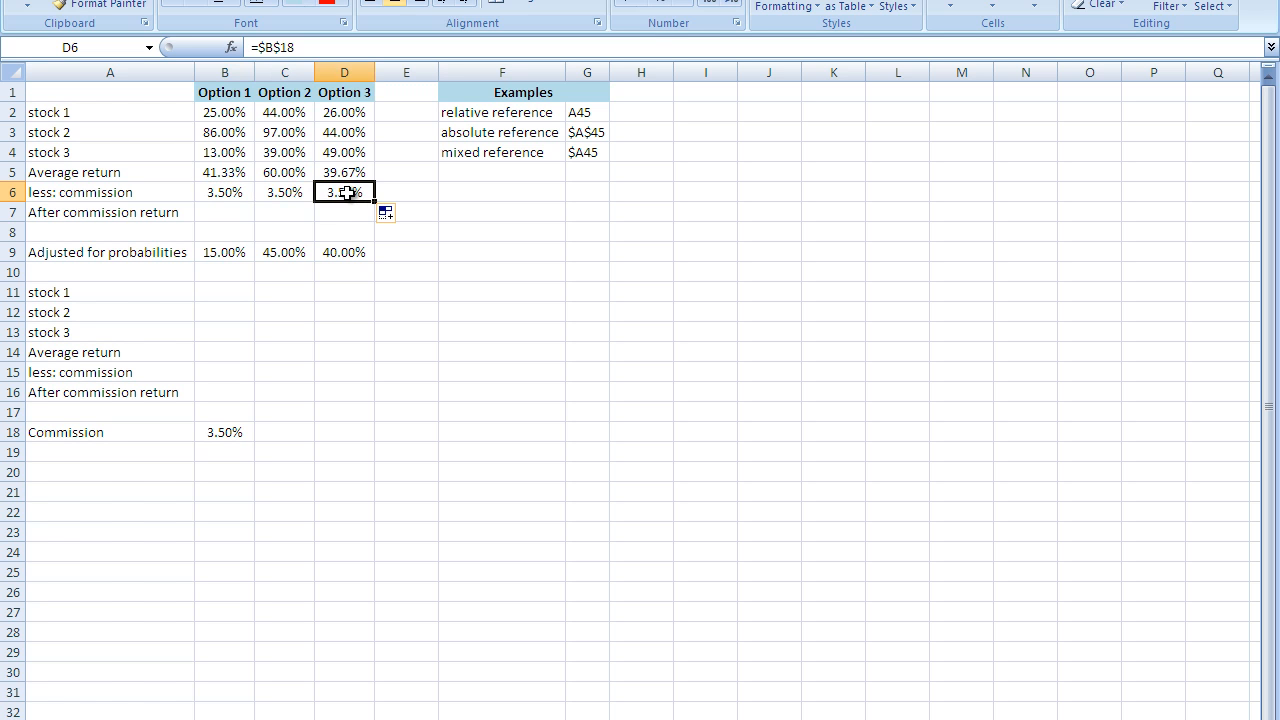
click(289, 194)
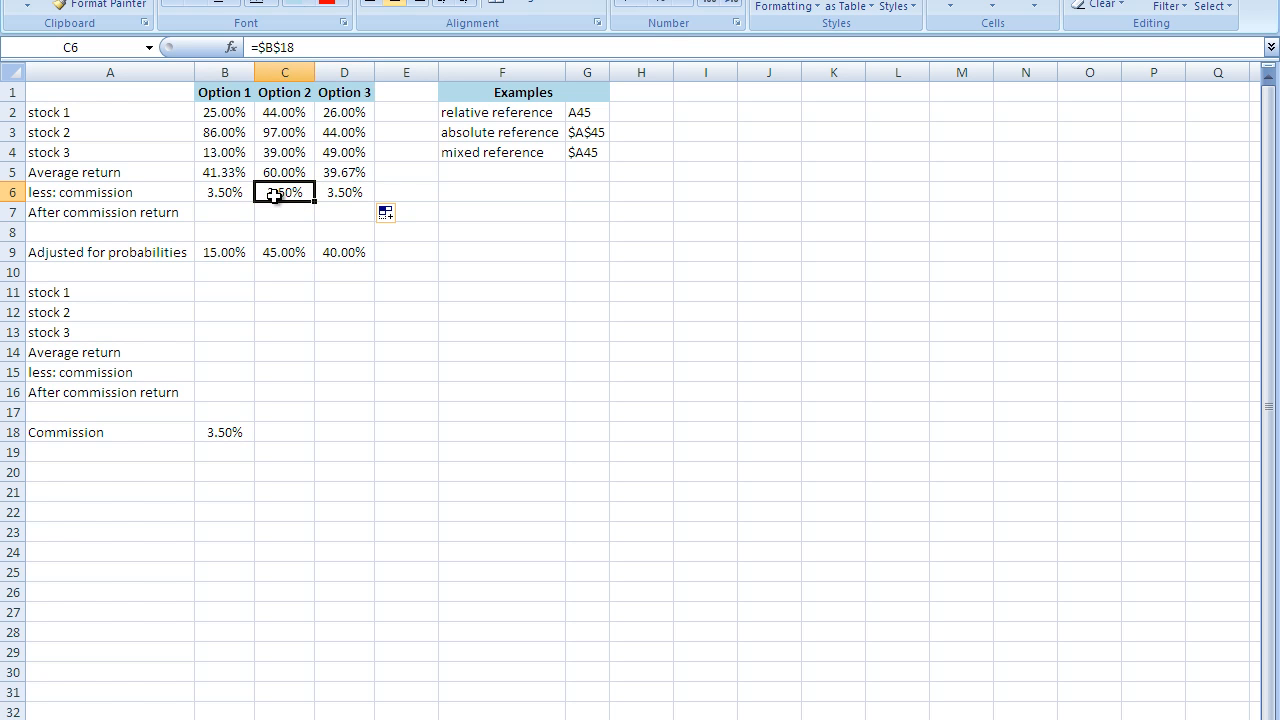
click(226, 194)
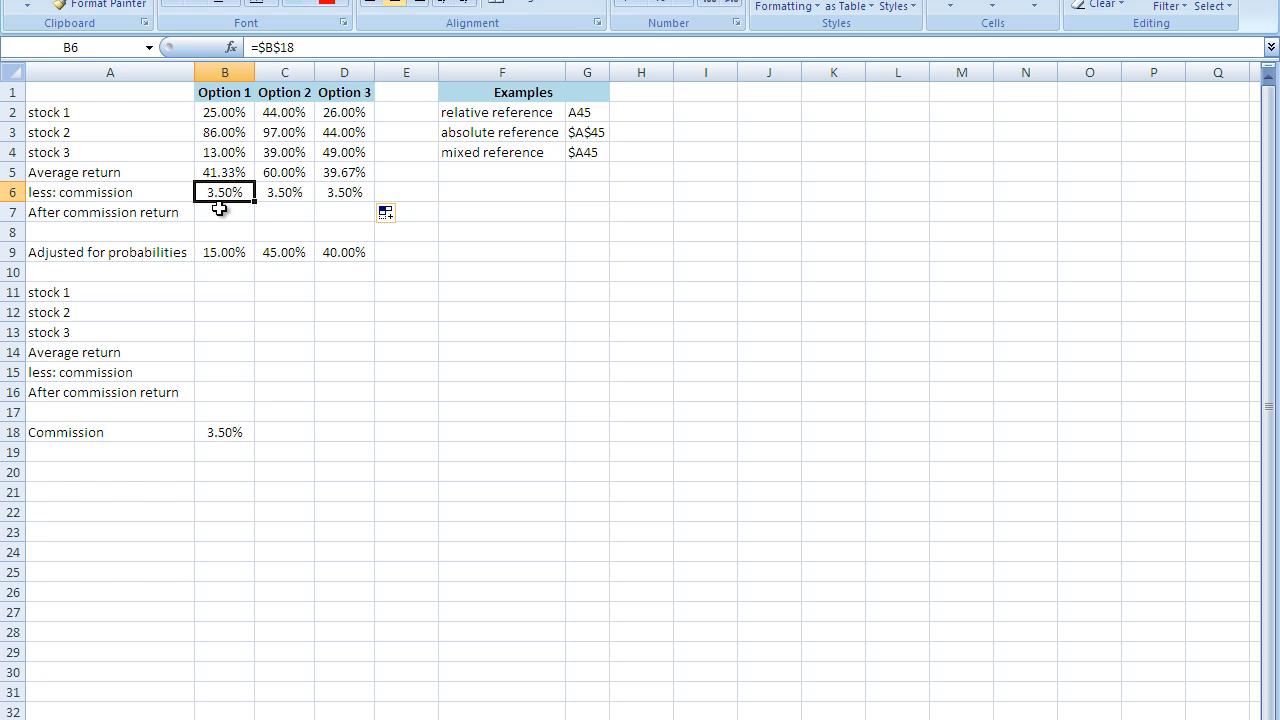
Step: Calculate Option 1's after commission return in B7 with the formula =B5-B6
click(220, 212)
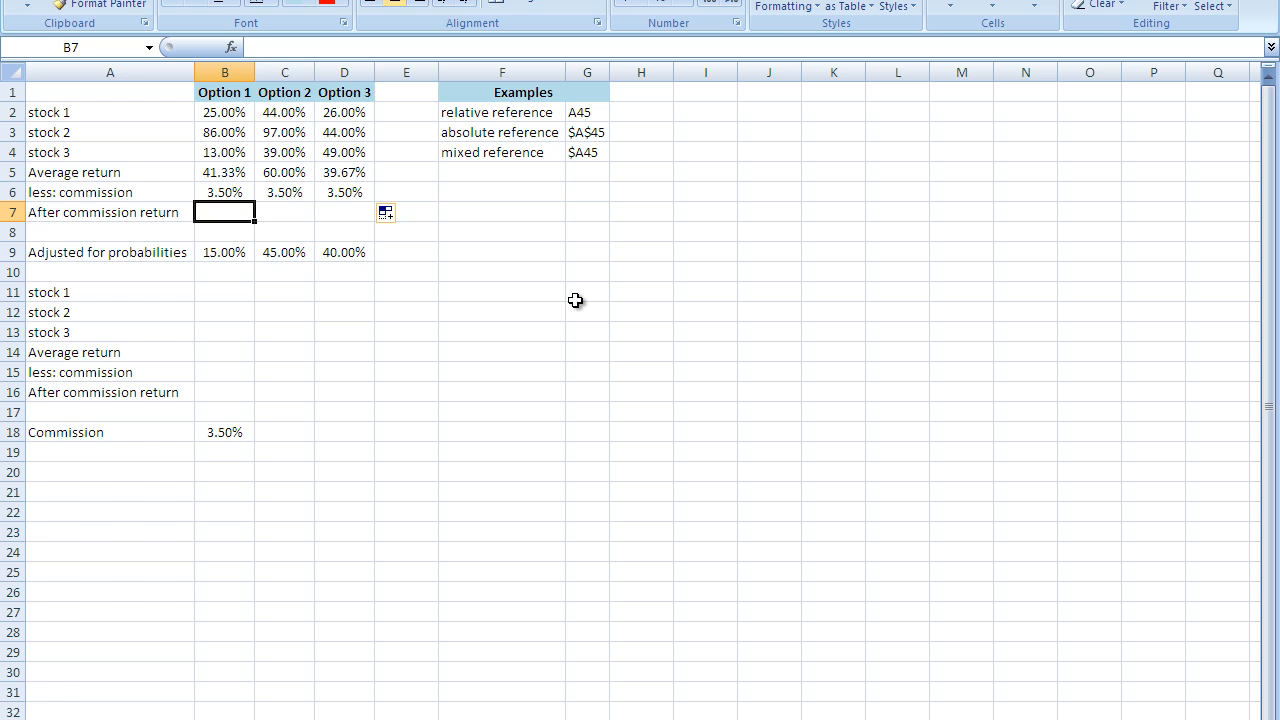
text(=)
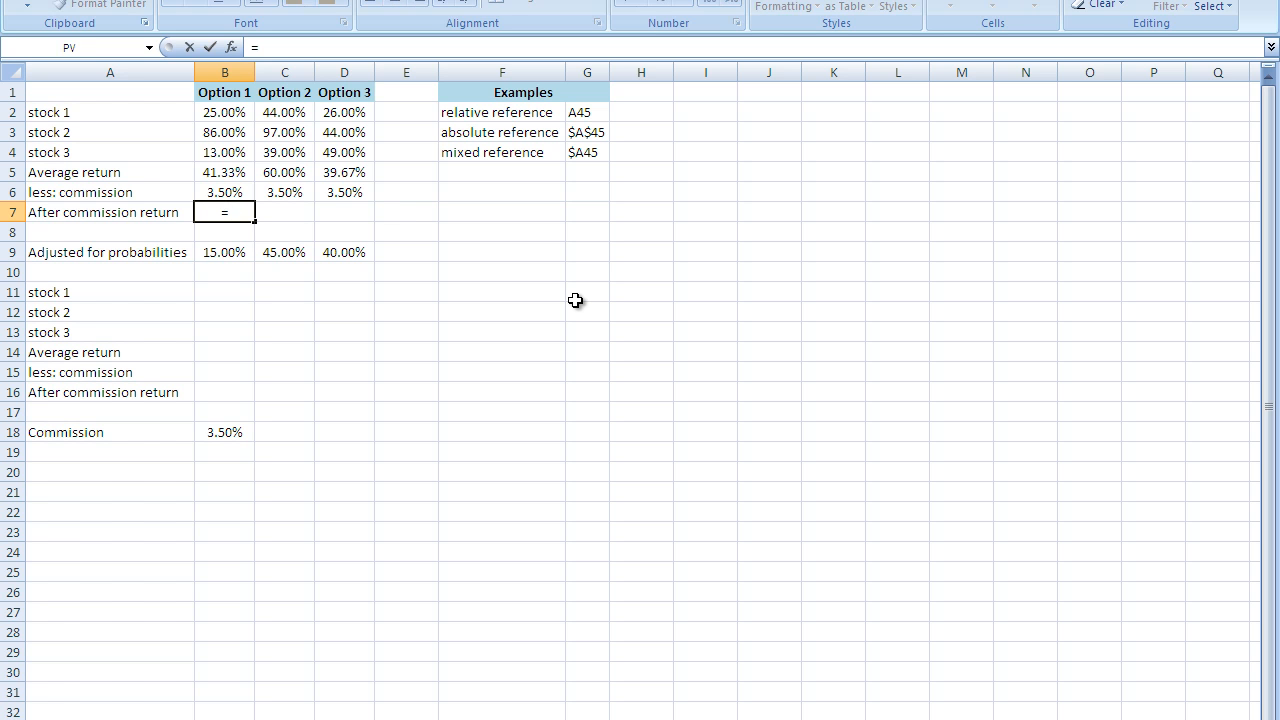
key(Up)
key(Up)
text(-)
key(Up)
key(Return)
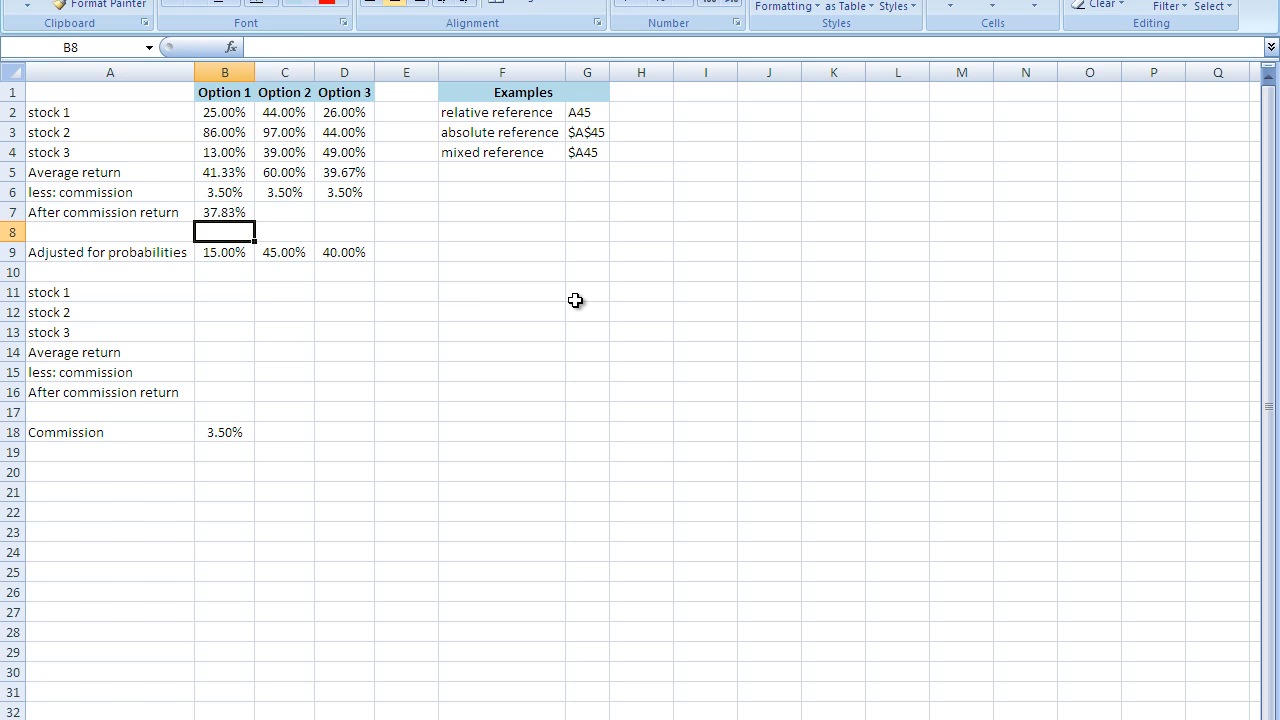
Step: Fill the after commission return formula in B7 across to D7 and check the formulas in C7 and D7
click(232, 211)
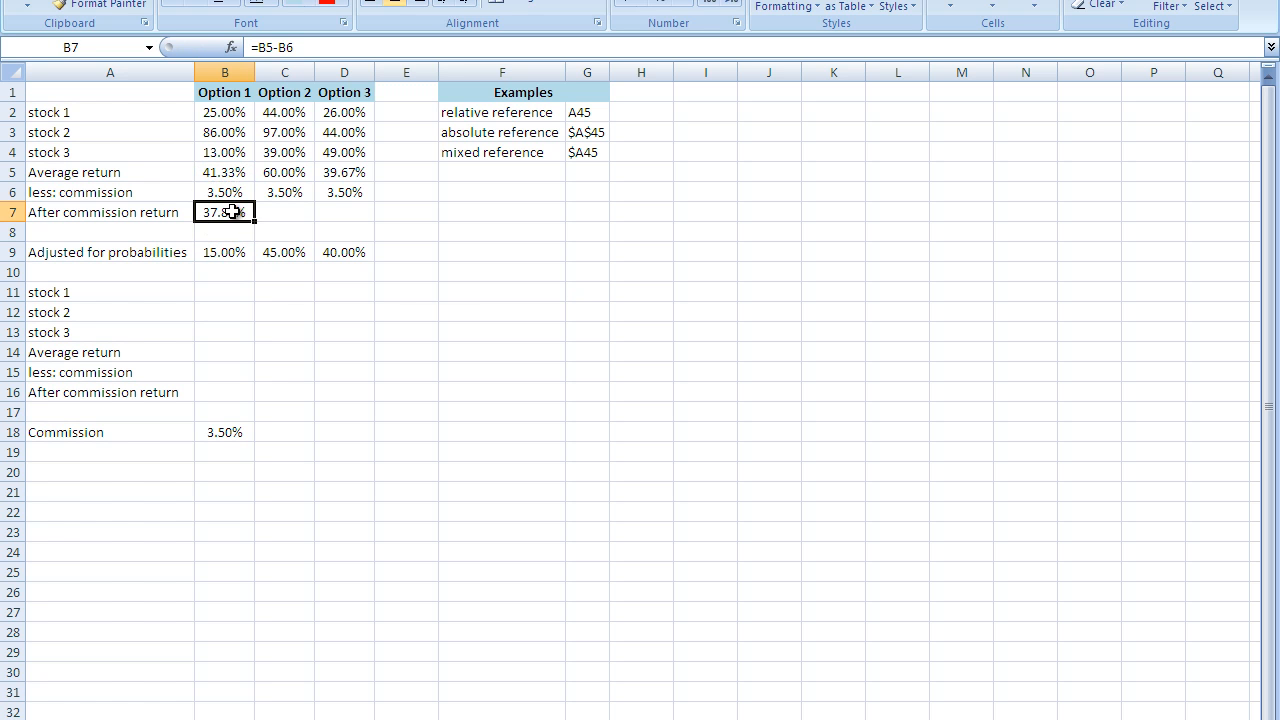
drag(255, 220, 344, 221)
click(292, 212)
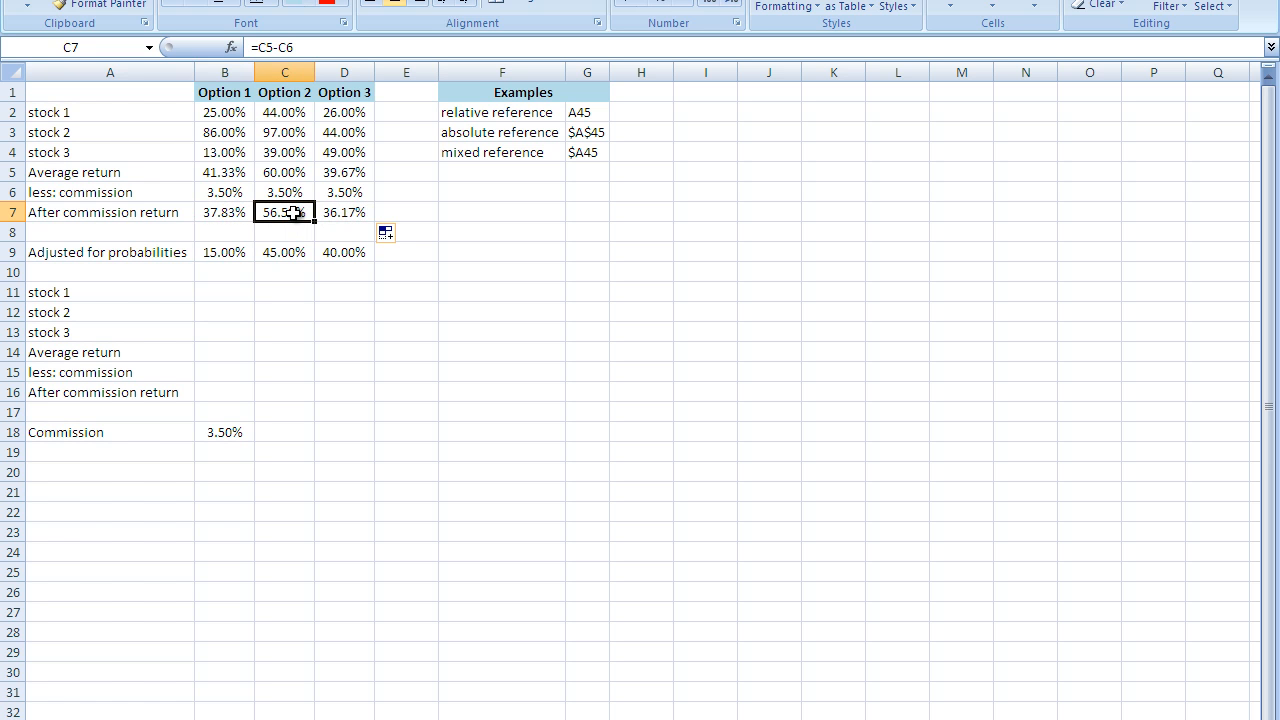
click(344, 211)
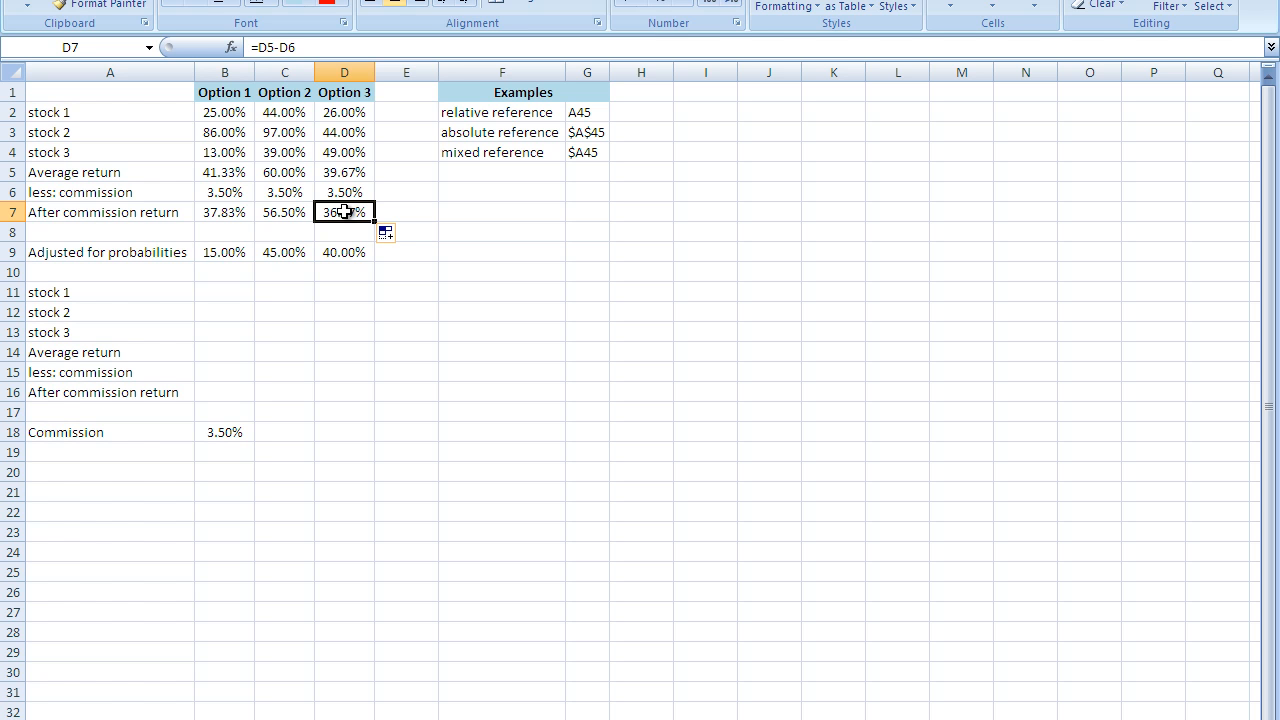
Step: Enter =B2*B$9 in B11 to adjust stock 1's Option 1 return by its probability, locking only the row
click(222, 290)
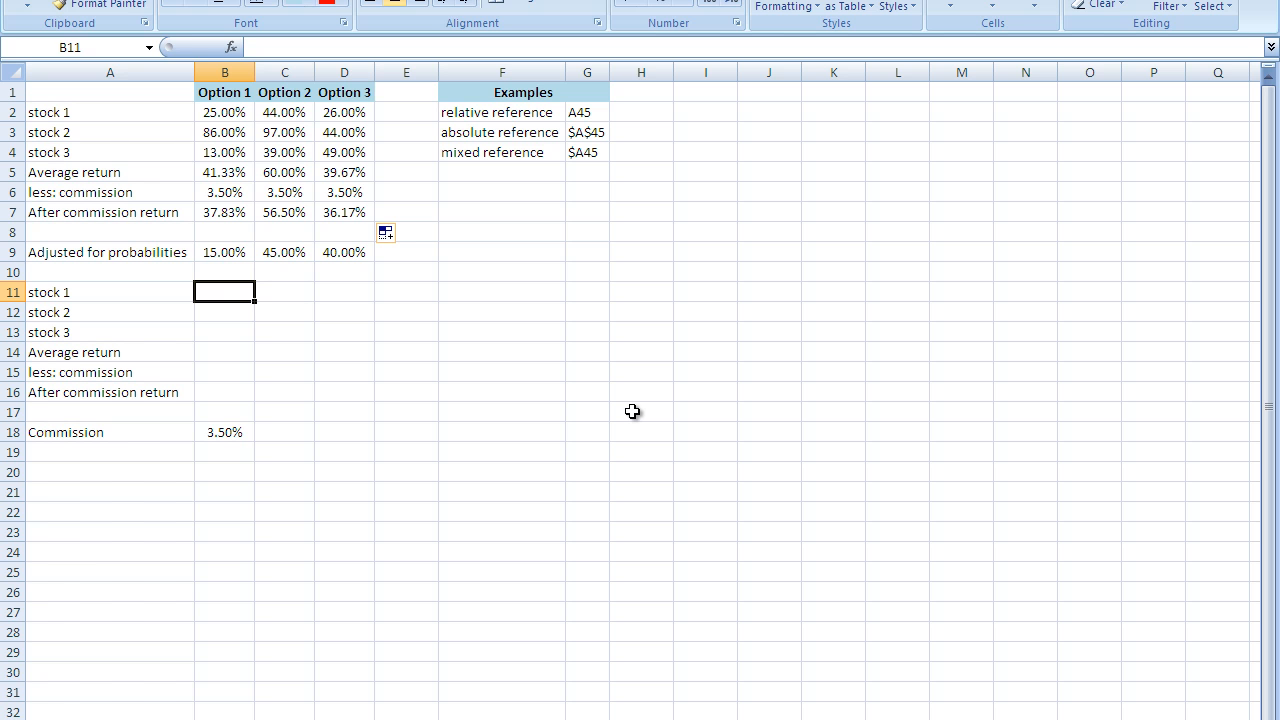
text(=)
key(Up)
key(Up)
key(Up)
key(Up)
key(Up)
key(Up)
key(Up)
key(Up)
key(Up)
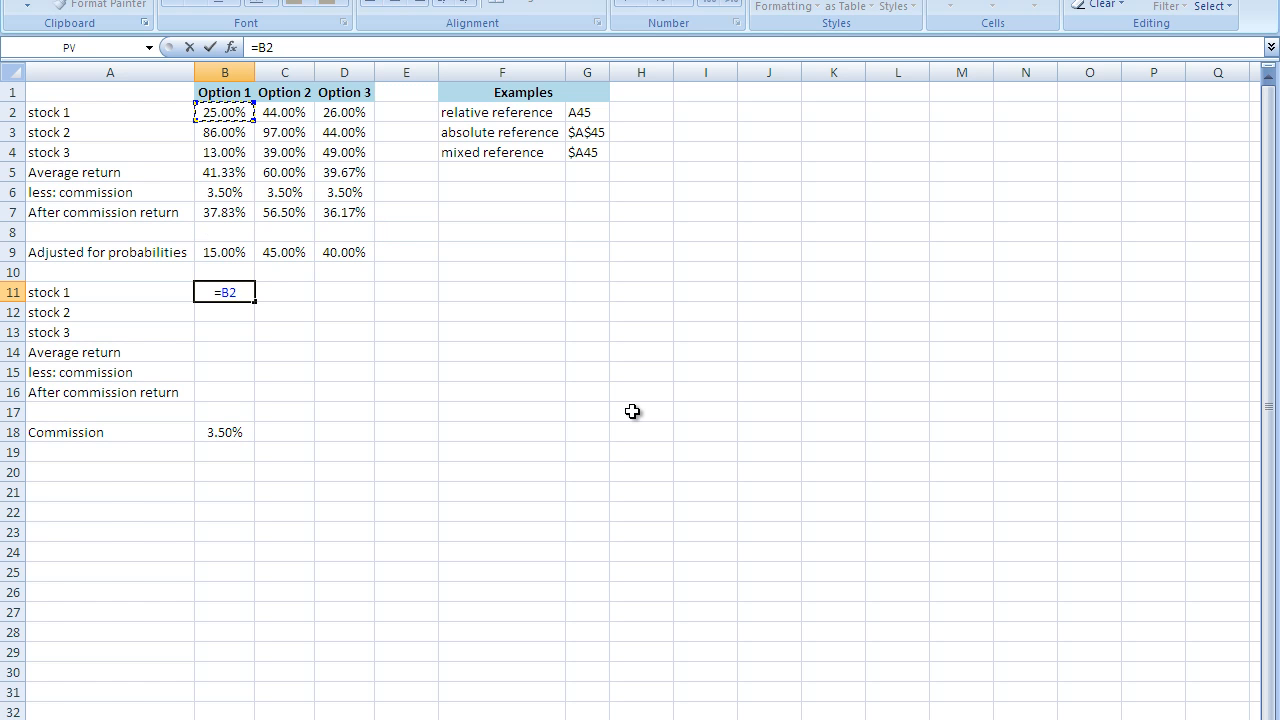
text(*)
click(220, 253)
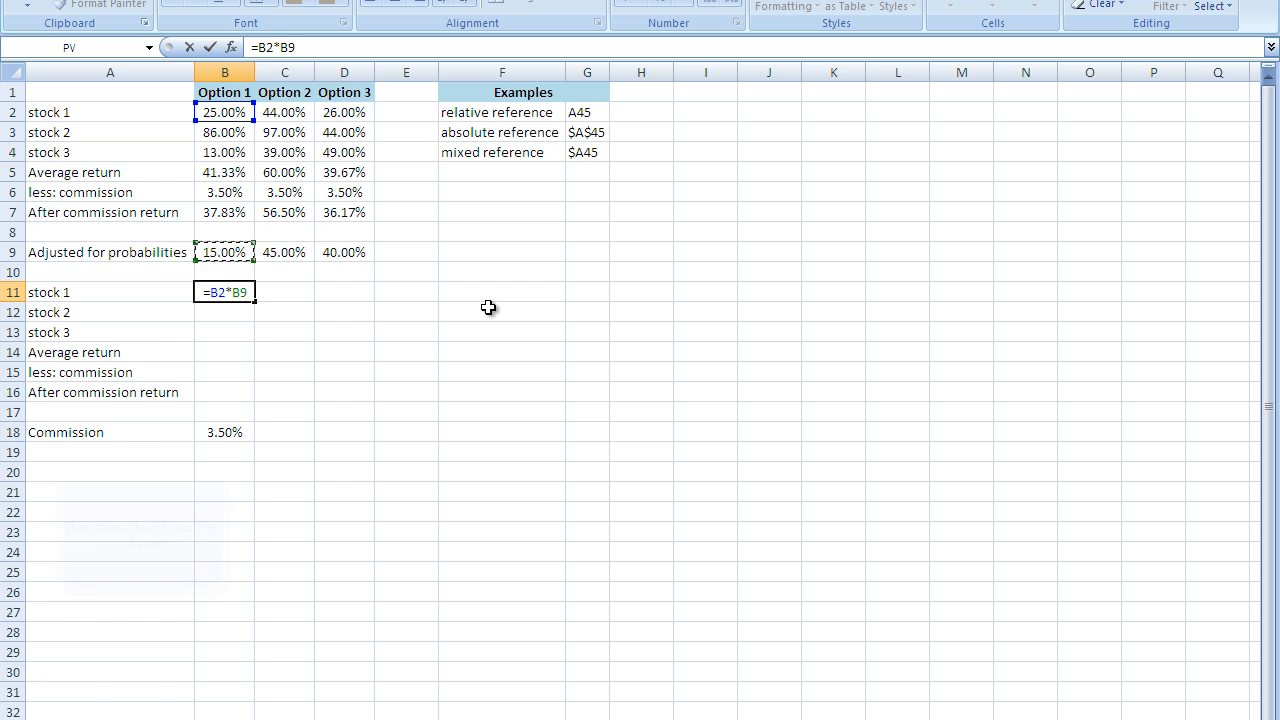
key(F4)
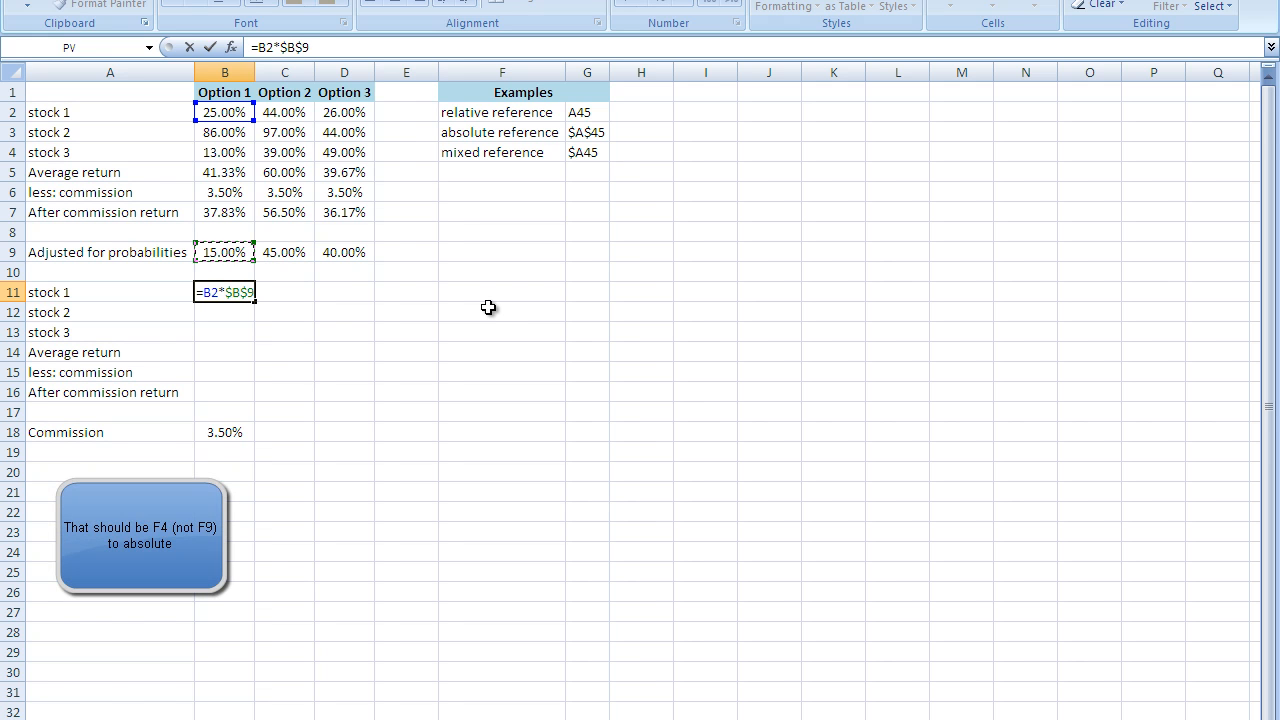
key(F4)
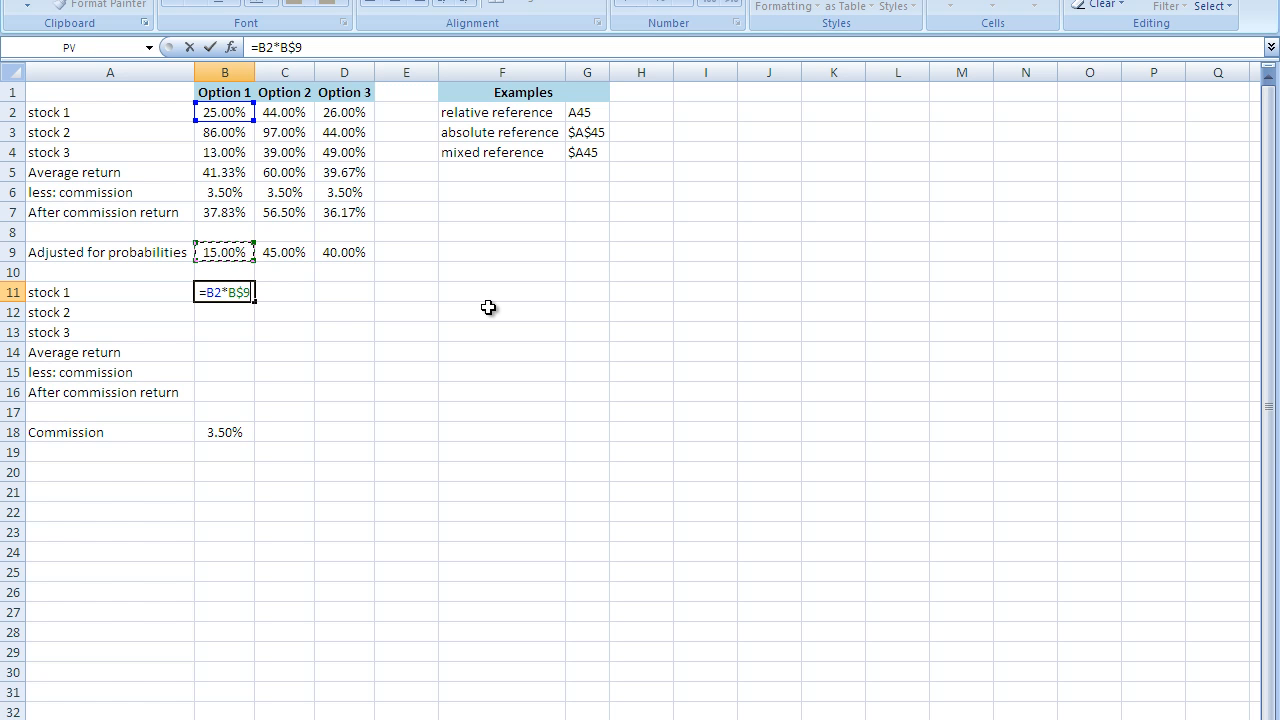
key(Return)
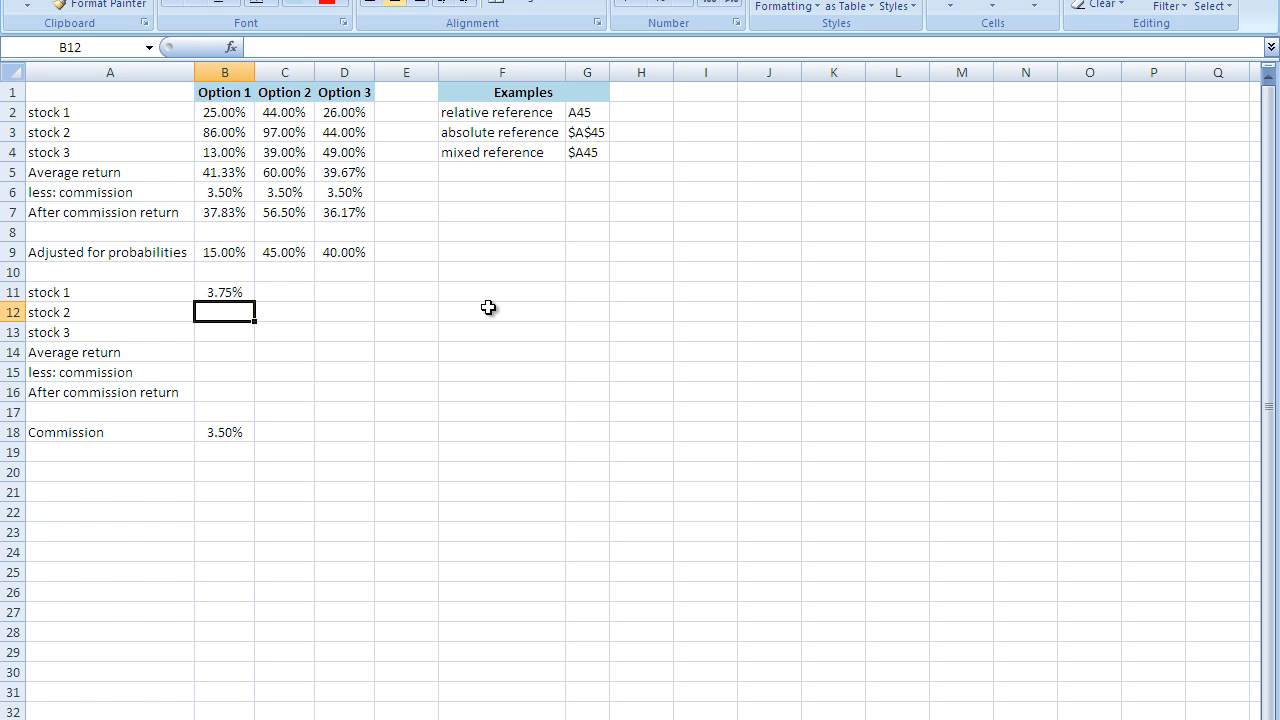
Step: Fill the probability-adjusted formula in B11 across and down to cover B11:D13
click(218, 287)
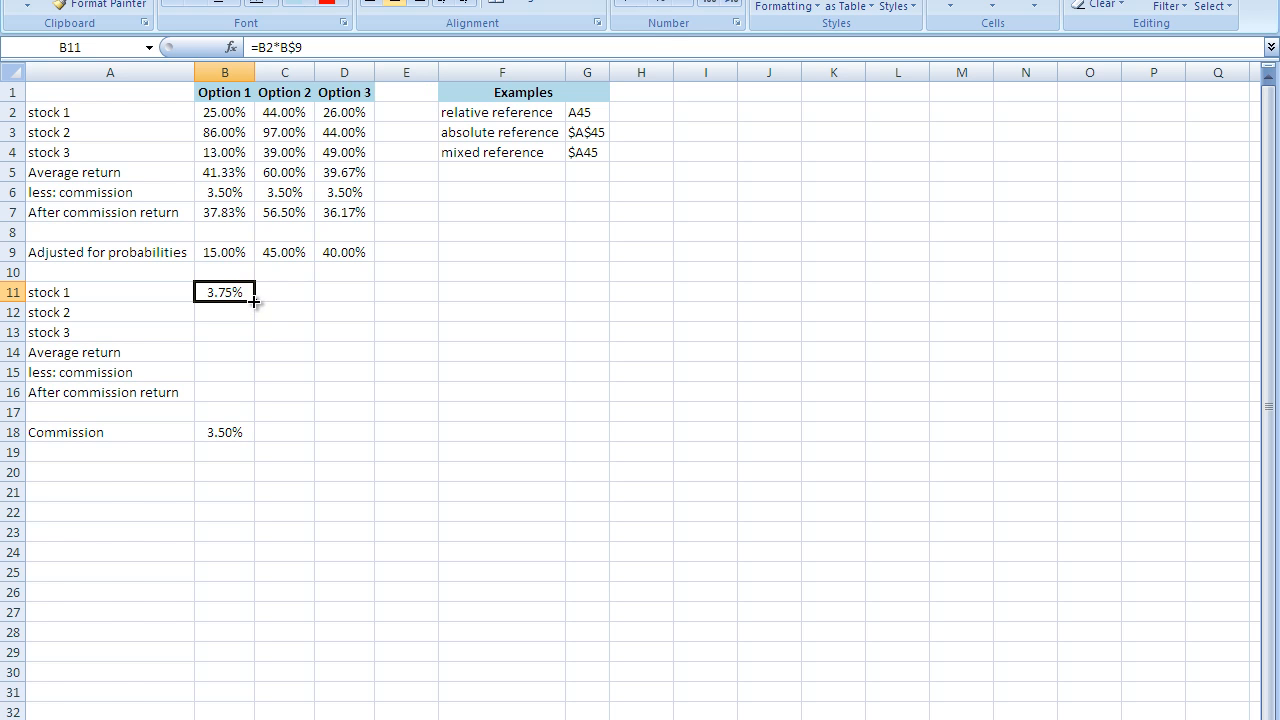
drag(253, 300, 365, 342)
double_click(350, 332)
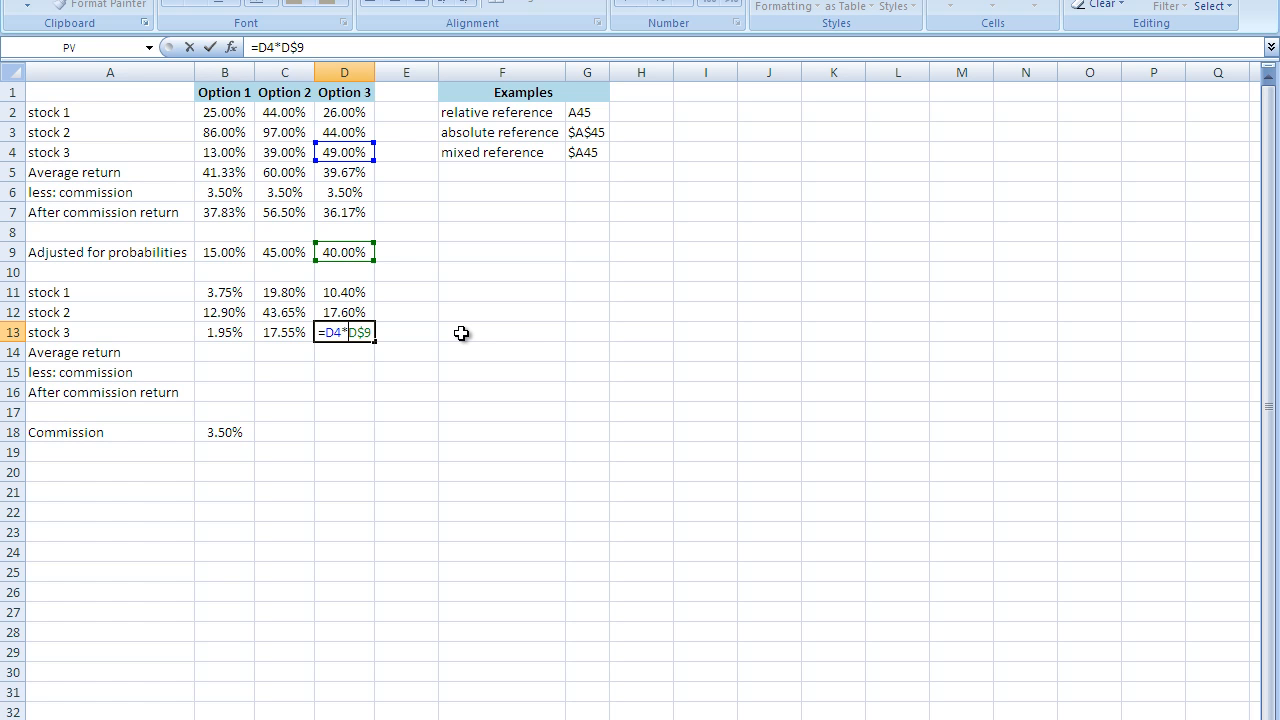
text(.)
key(Return)
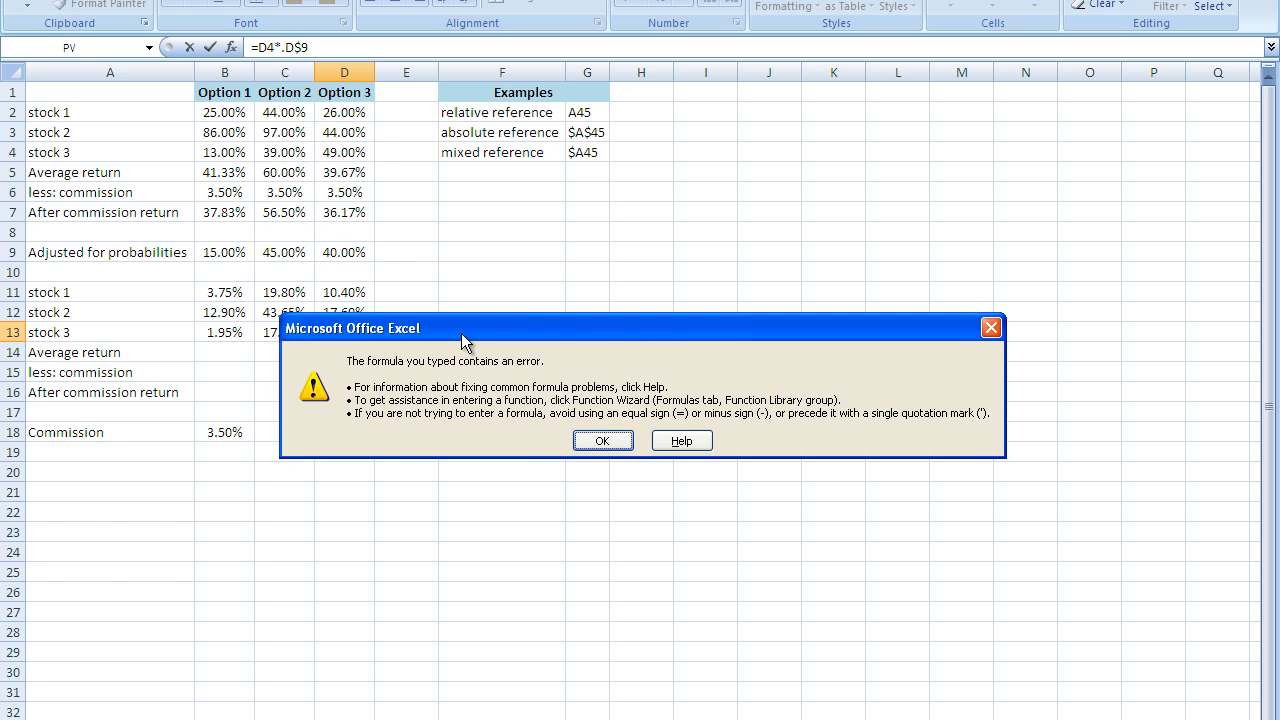
key(Return)
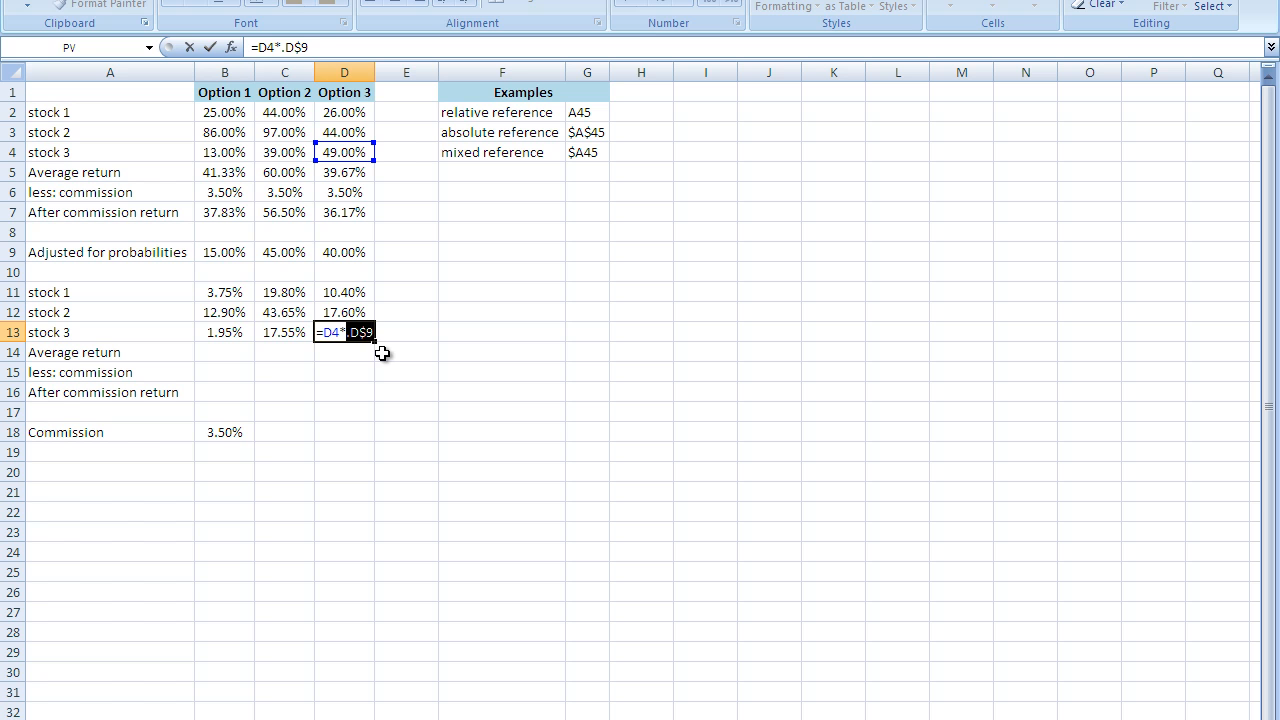
key(Escape)
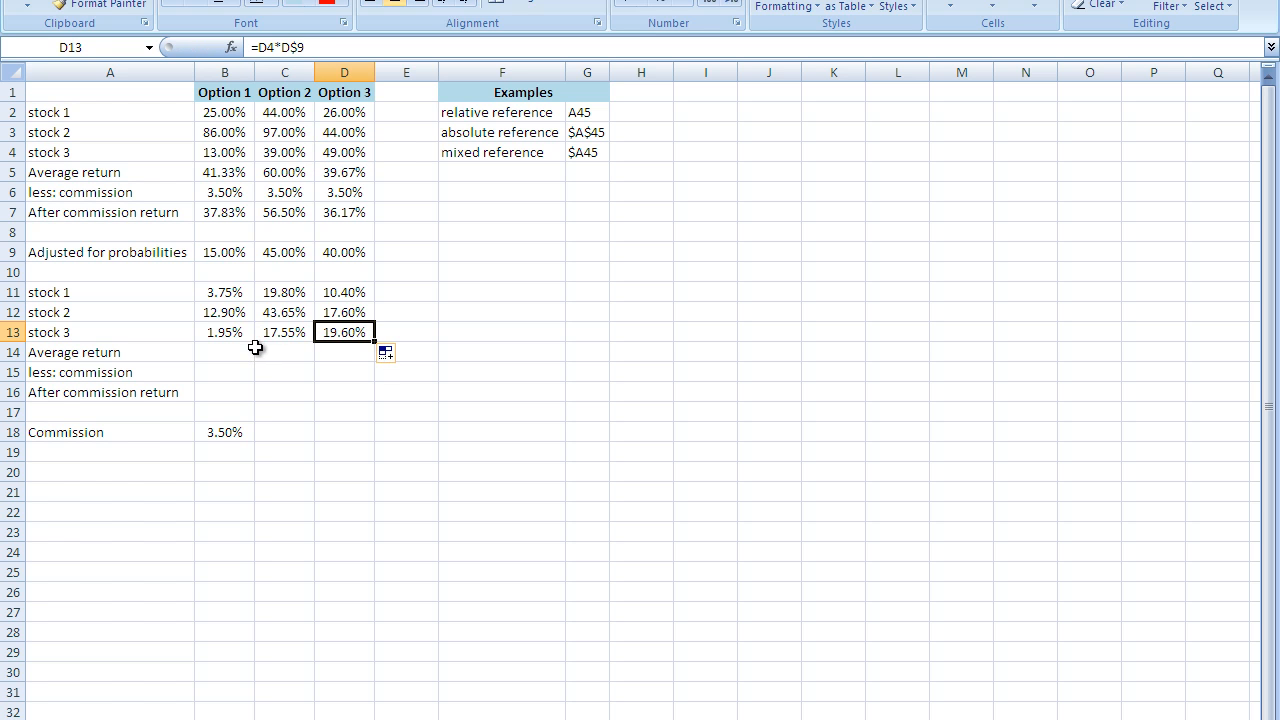
Step: Insert the Average function in B14:D14 for the probability-adjusted stock returns of all three options
drag(255, 347, 348, 348)
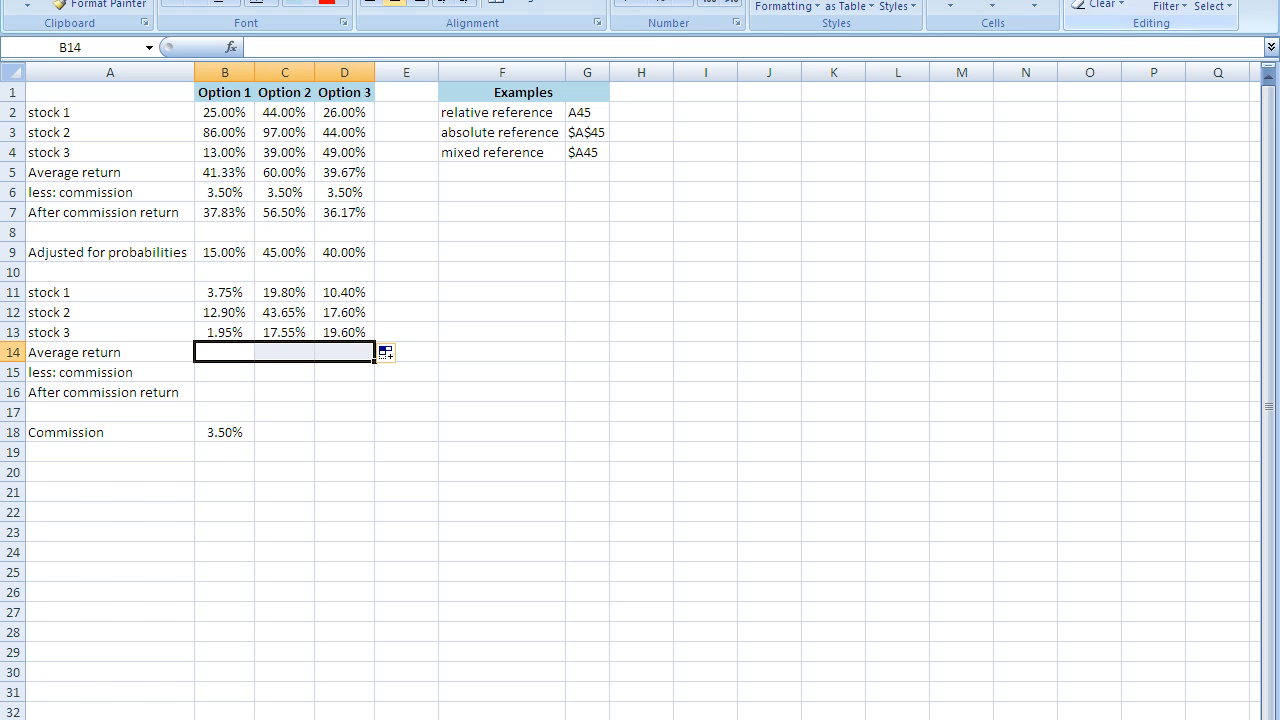
click(1138, 0)
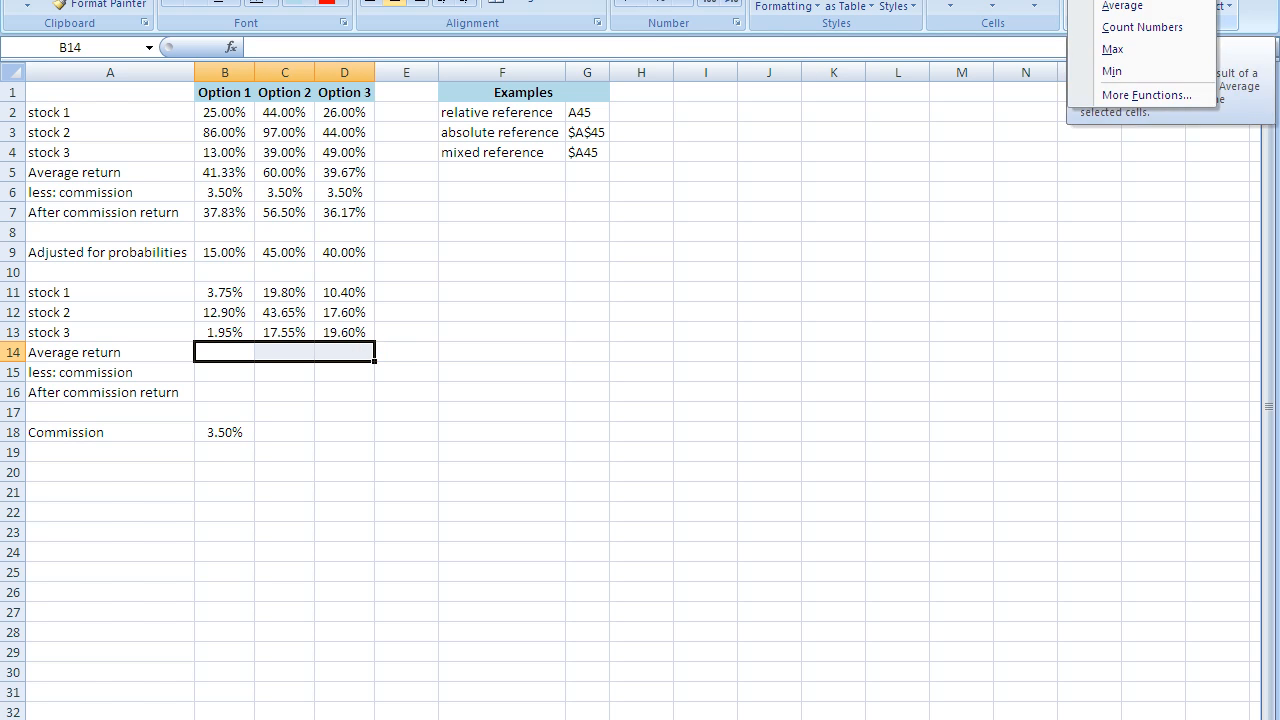
click(1124, 8)
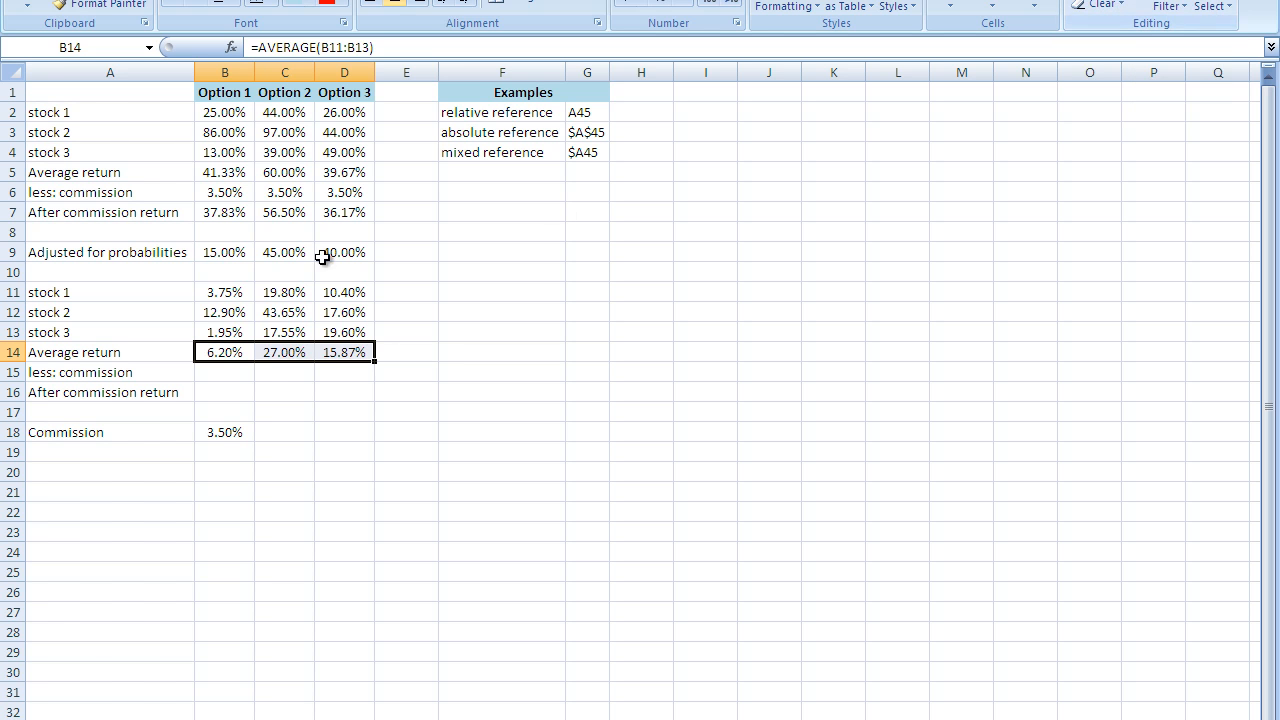
Step: Enter =$B$18 in B15 as an absolute reference to the commission and fill it across to D15
click(245, 372)
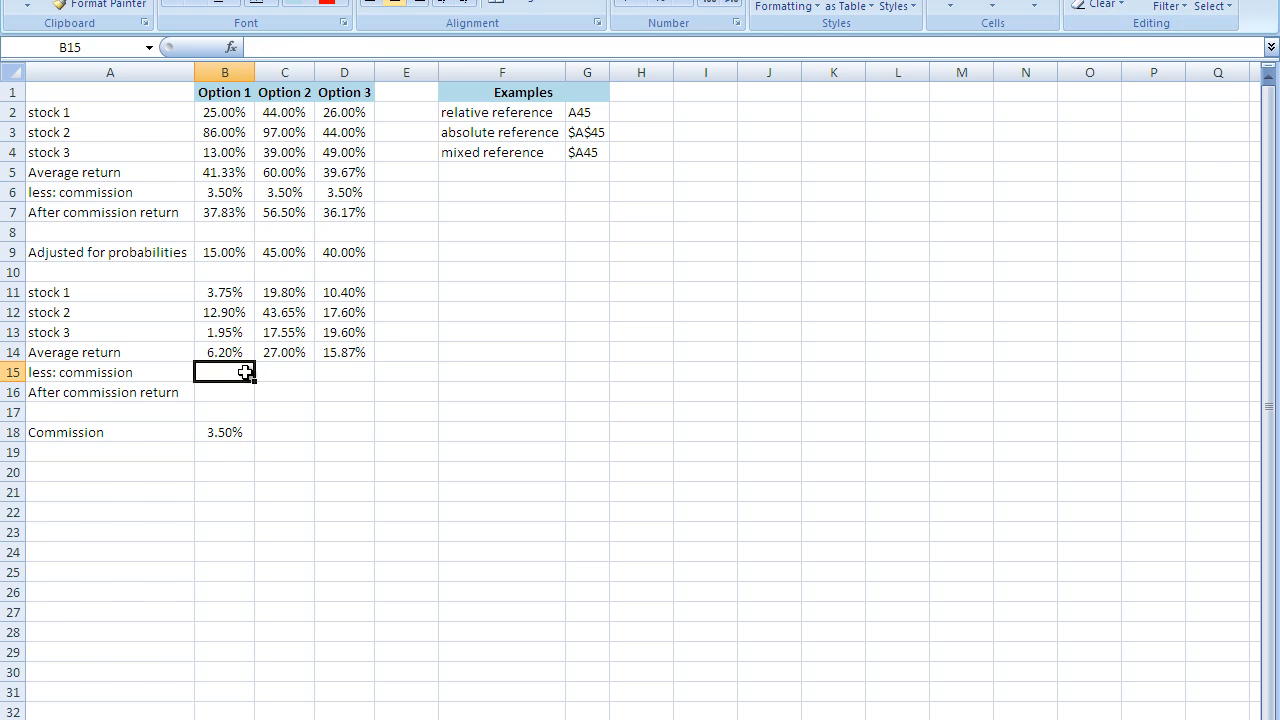
text(=)
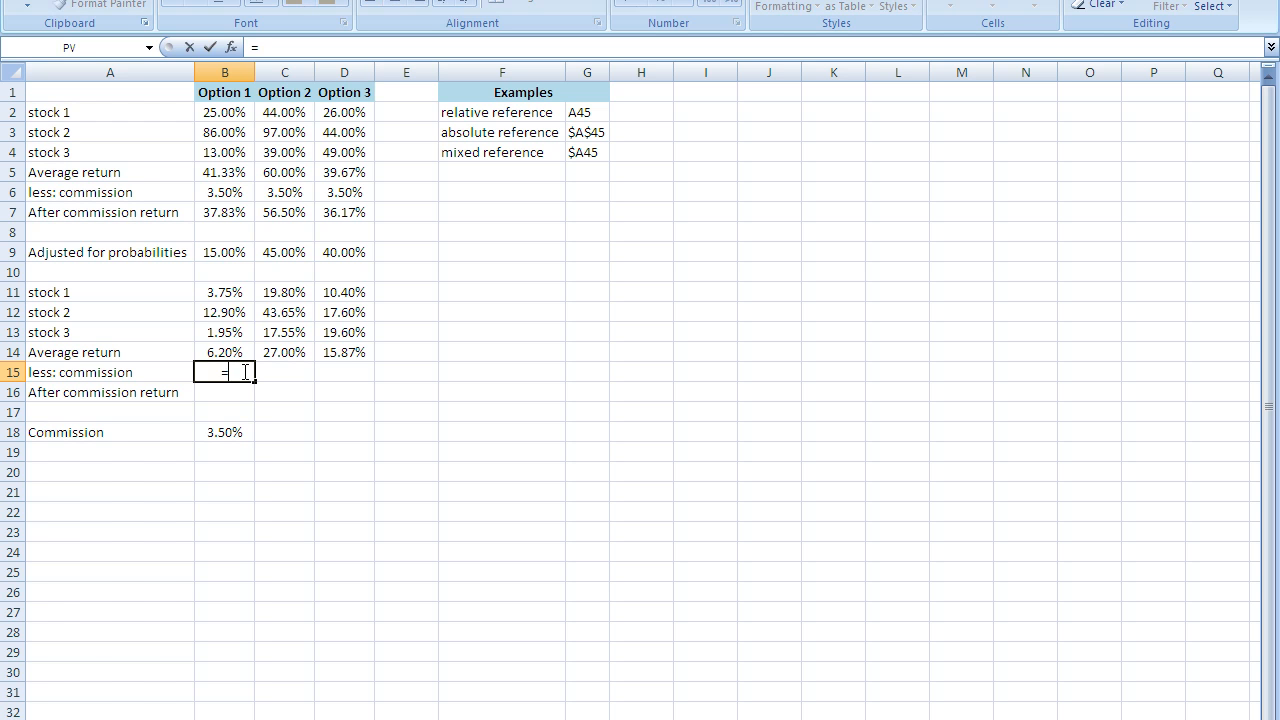
key(Down)
key(Down)
key(Down)
key(F4)
key(Return)
click(245, 372)
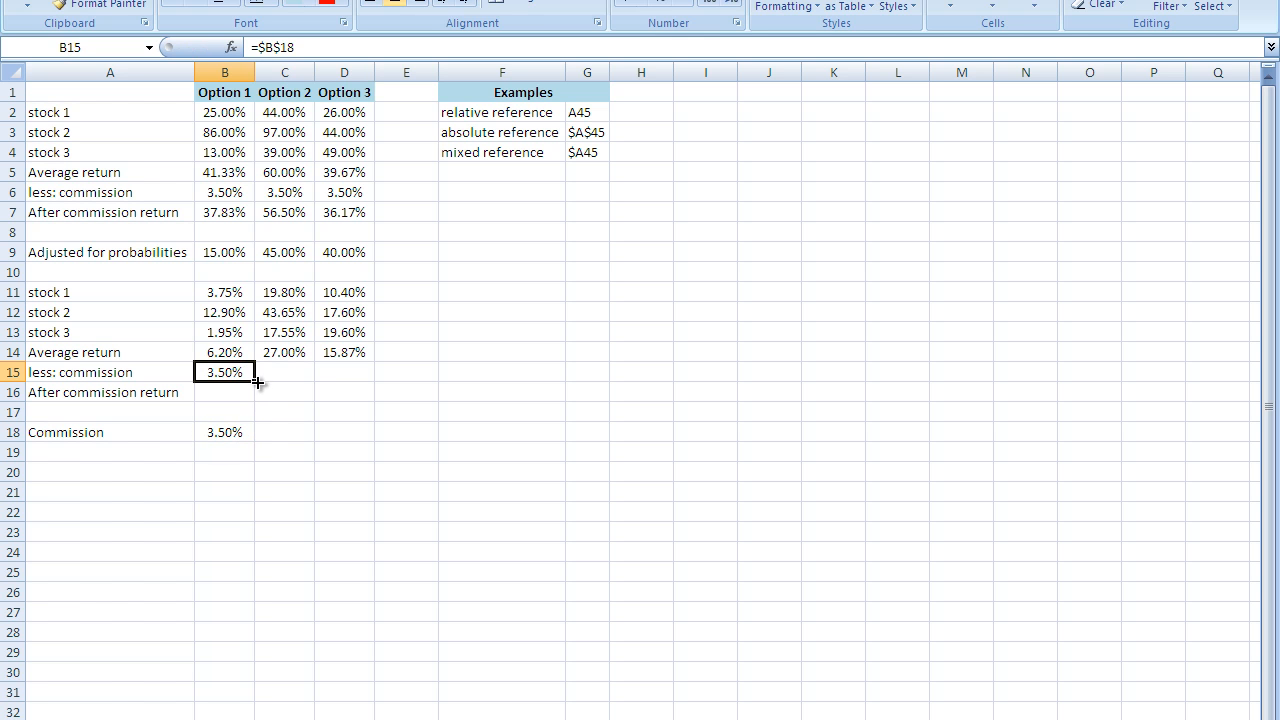
drag(254, 381, 362, 381)
Step: Enter =B14-B15 in B16 to calculate Option 1's probability-adjusted return after commission
click(237, 393)
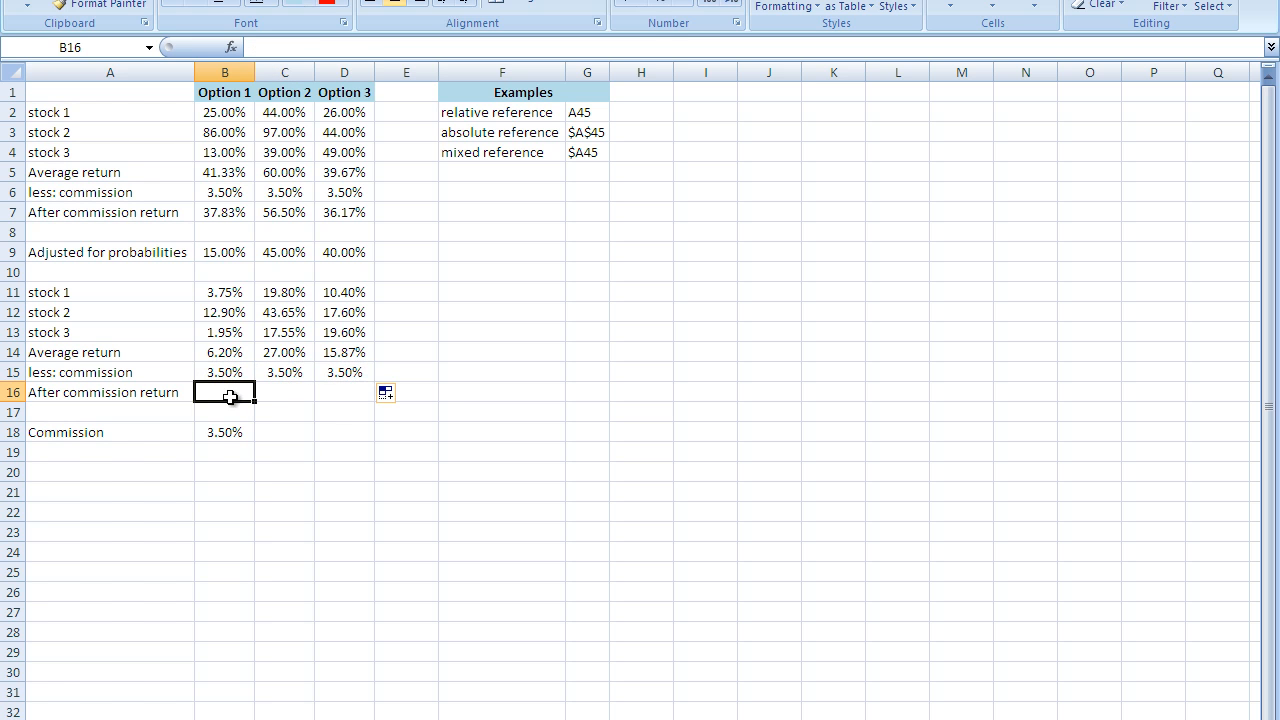
text(=)
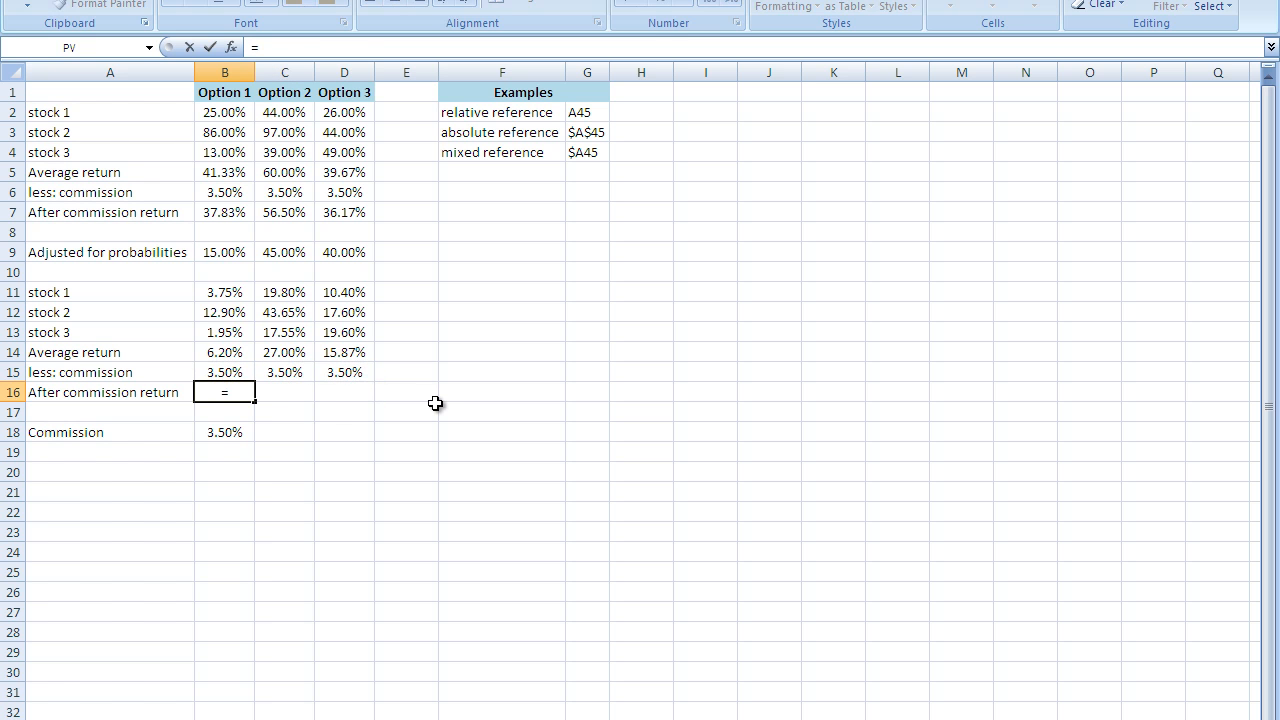
key(Up)
key(Up)
text(-)
key(Up)
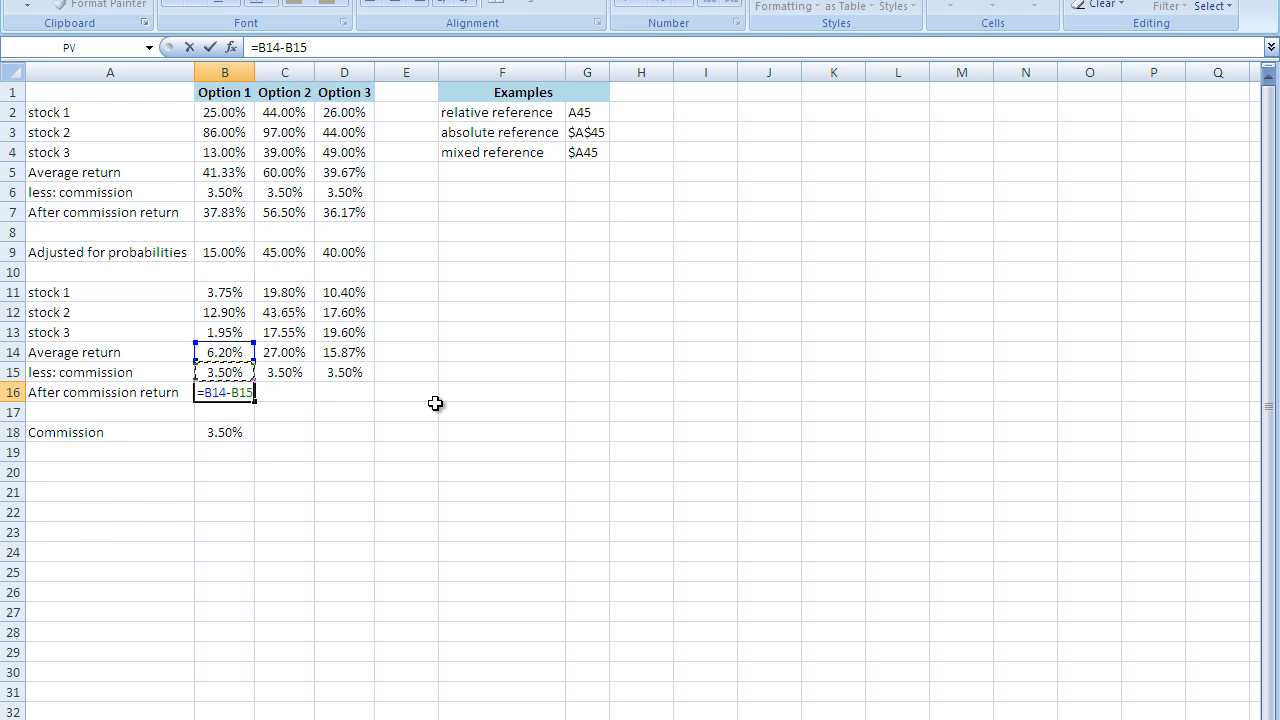
key(Return)
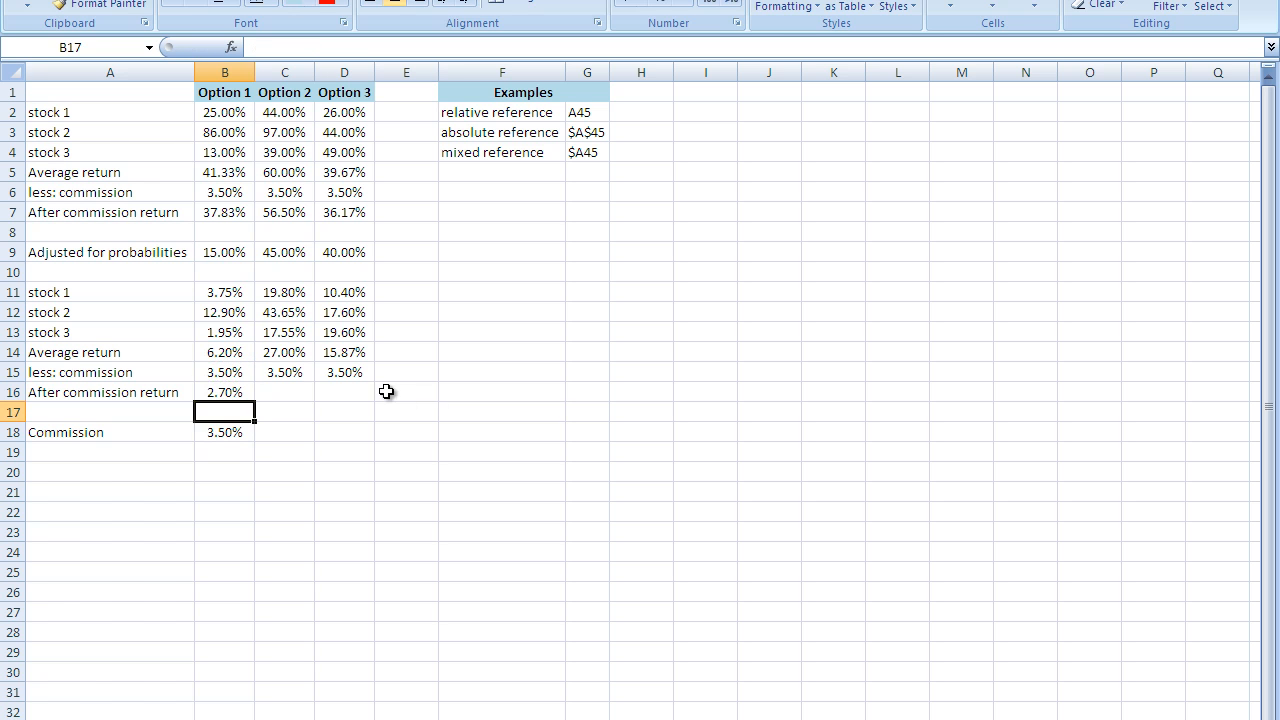
Step: Fill the after commission return formula in B16 across to D16
click(238, 394)
drag(255, 402, 348, 403)
click(364, 470)
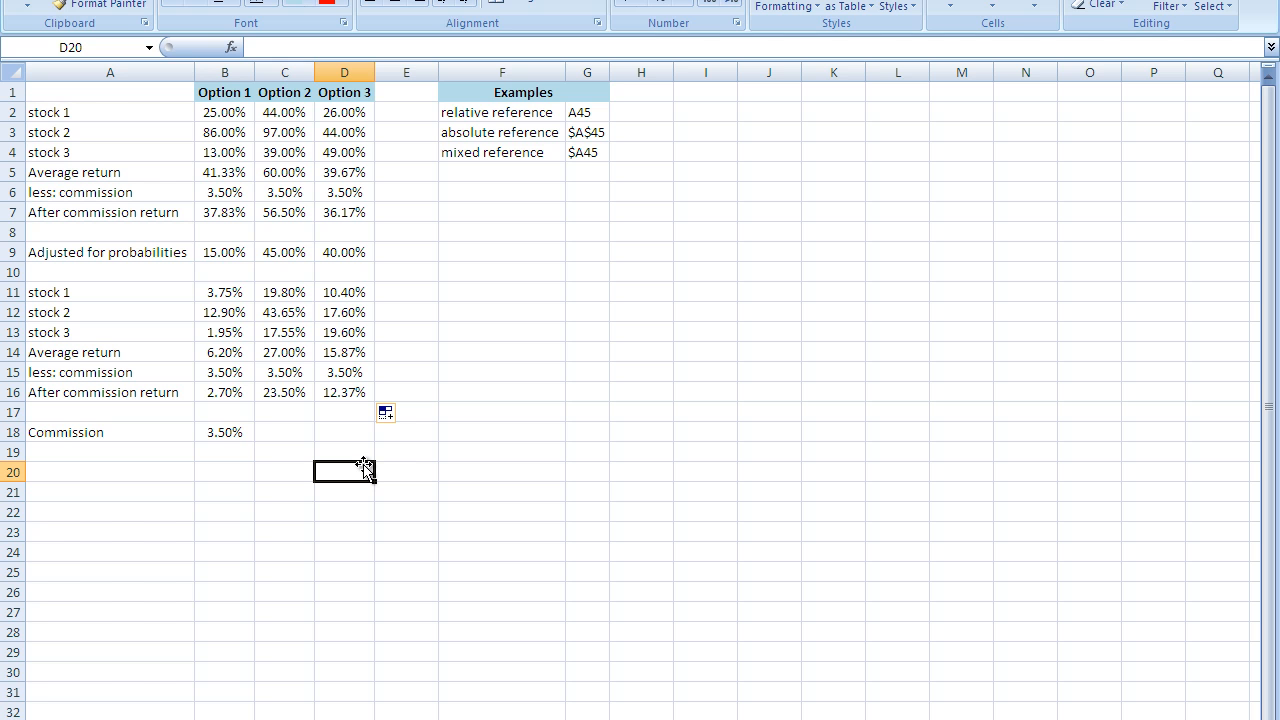